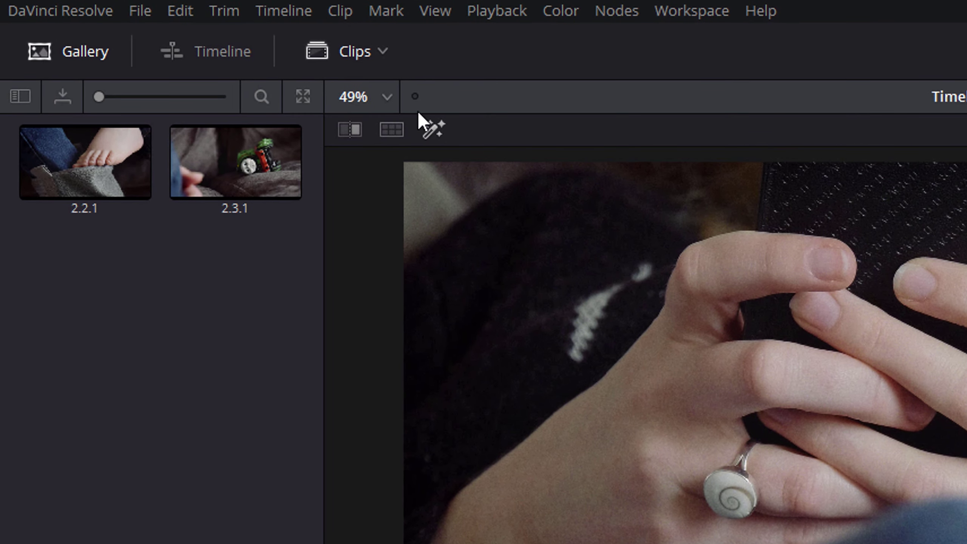
- Enable split-screen in the viewer and set its comparison mode to Versions
{"action": "left_click", "coordinate": [391, 131]}
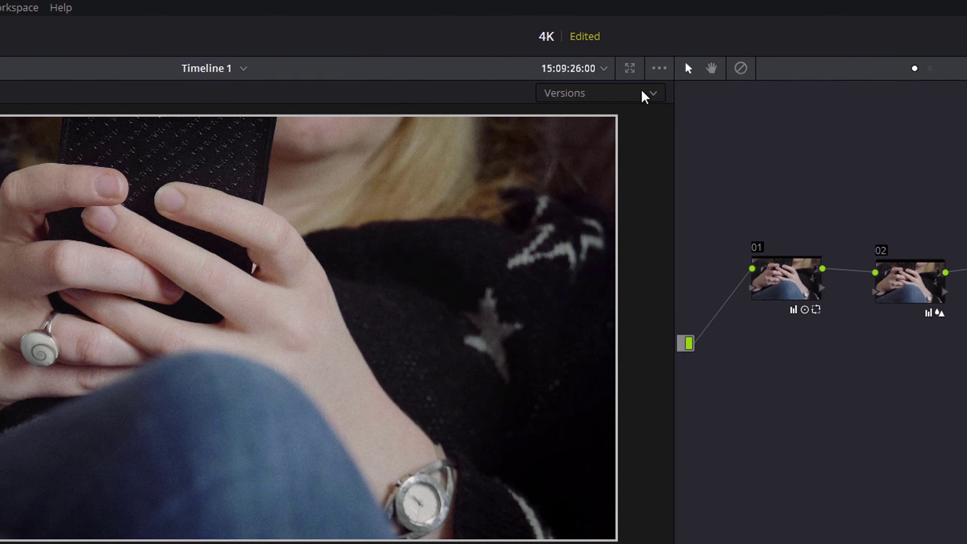
{"action": "left_click", "coordinate": [902, 75]}
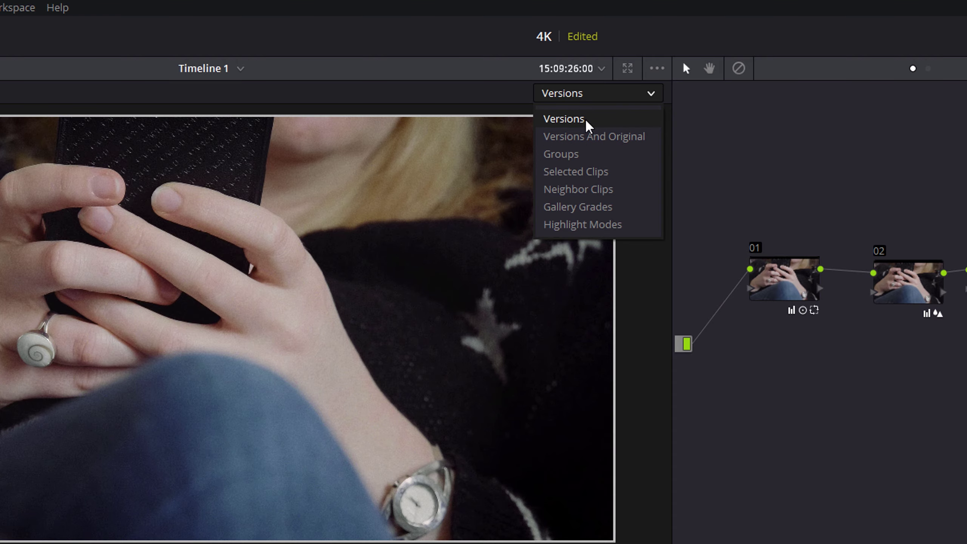
{"action": "left_click", "coordinate": [586, 120]}
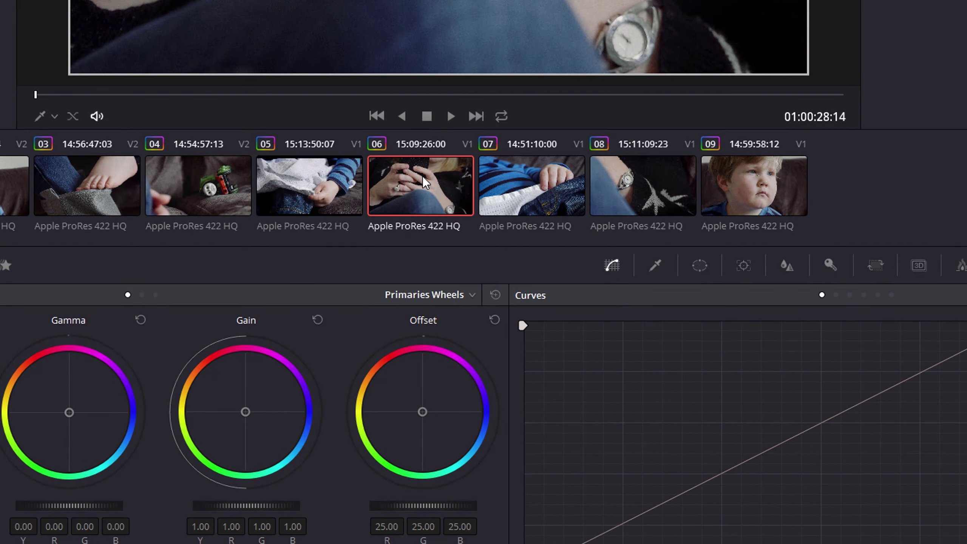
- Add new local versions to clip 06 until four versions tile the viewer
{"action": "right_click", "coordinate": [318, 309]}
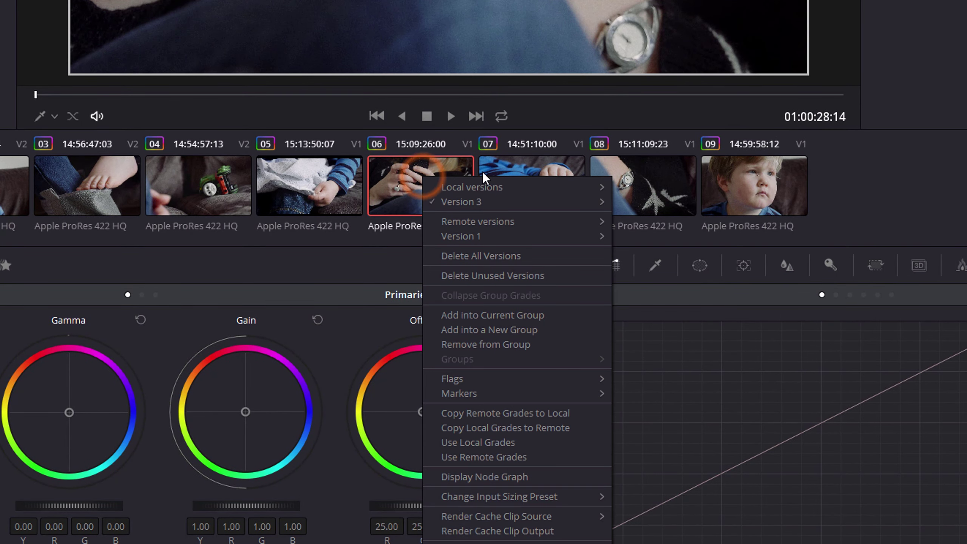
{"action": "mouse_move", "coordinate": [497, 187]}
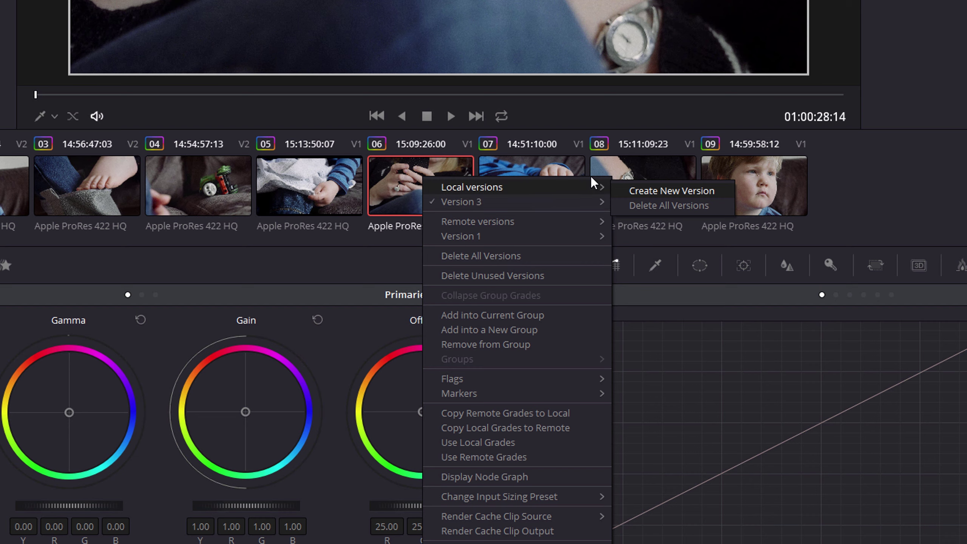
{"action": "left_click", "coordinate": [405, 170]}
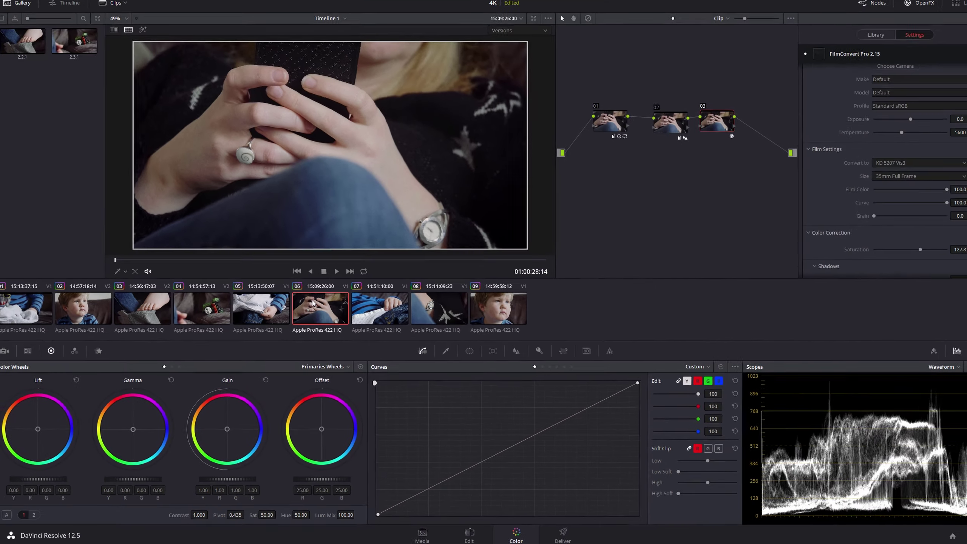
{"action": "key", "text": "alt+shift+a"}
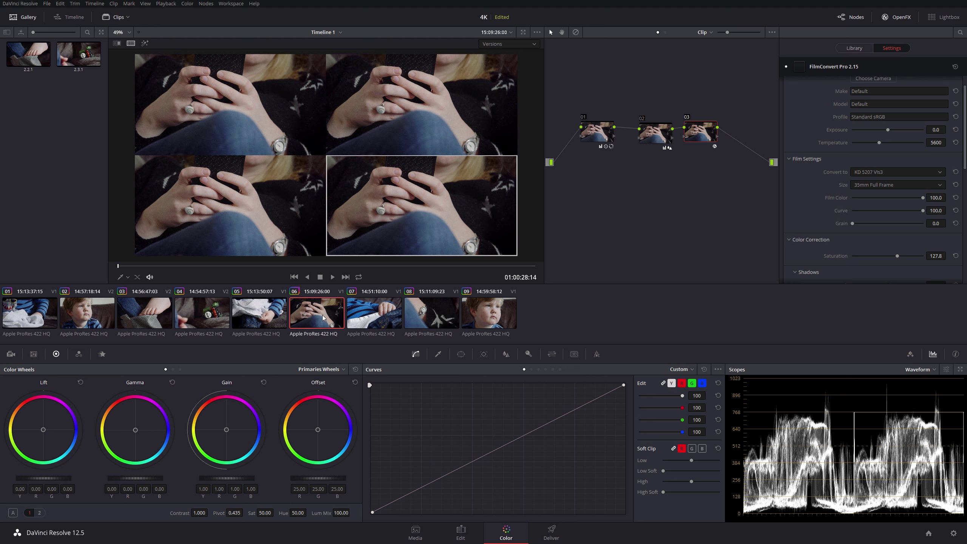
- Cycle back and forth through clip 06's versions with the previous/next version shortcuts
{"action": "key", "text": "alt+shift+p"}
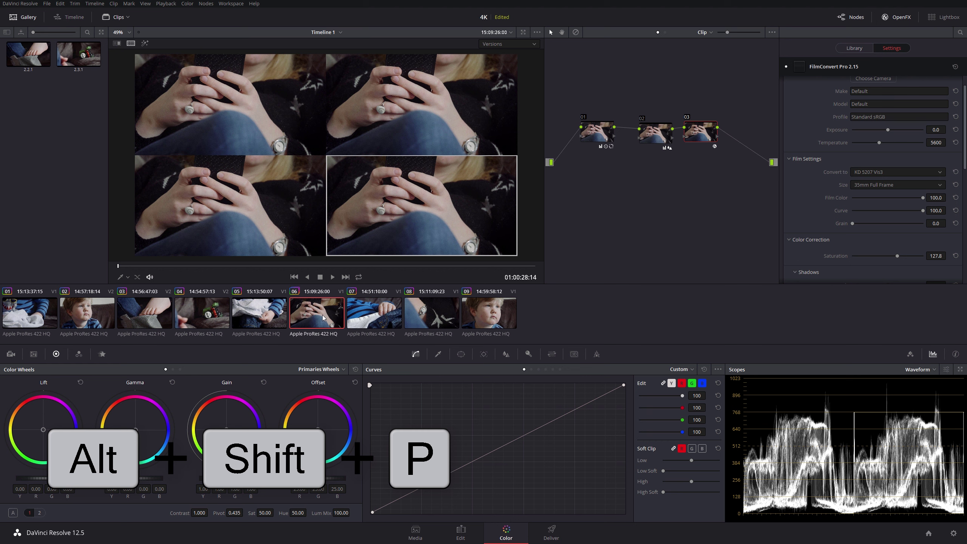
{"action": "key", "text": "alt+shift+p"}
{"action": "key", "text": "alt+shift+p"}
{"action": "key", "text": "alt+shift+p"}
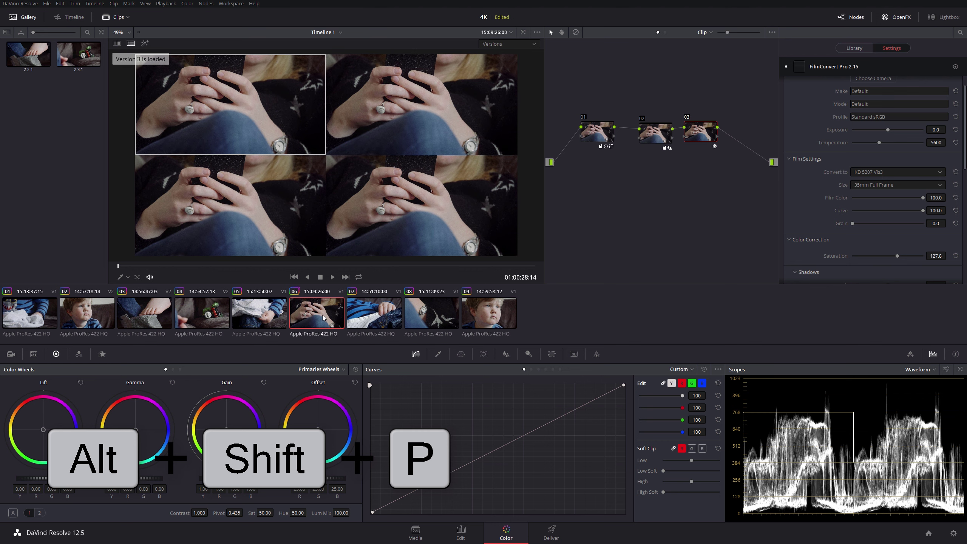
{"action": "key", "text": "alt+shift+p"}
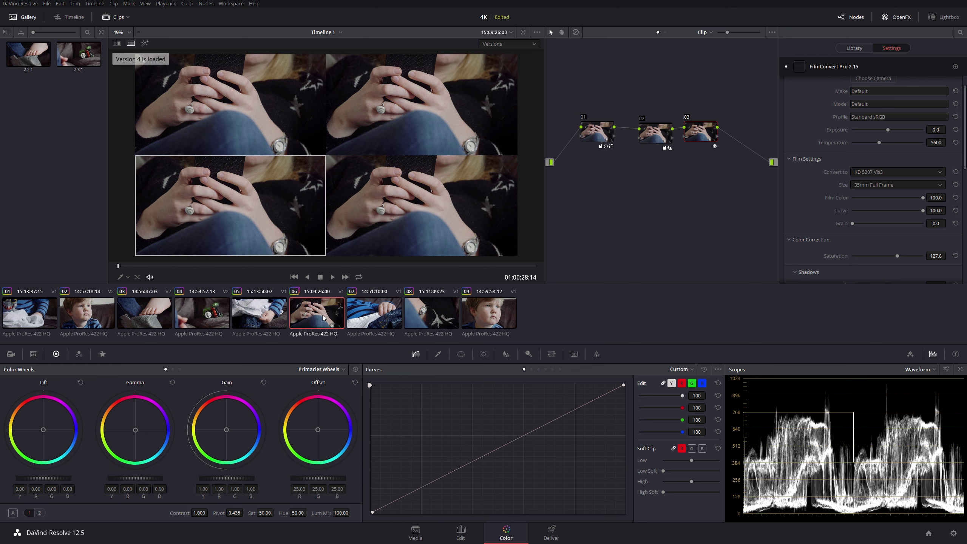
{"action": "key", "text": "alt+shift+n"}
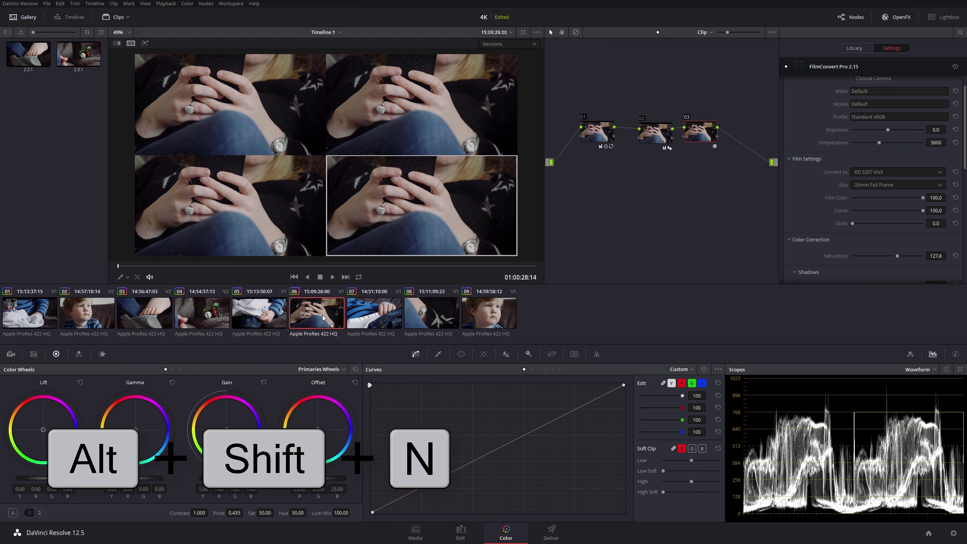
{"action": "key", "text": "alt+shift+n"}
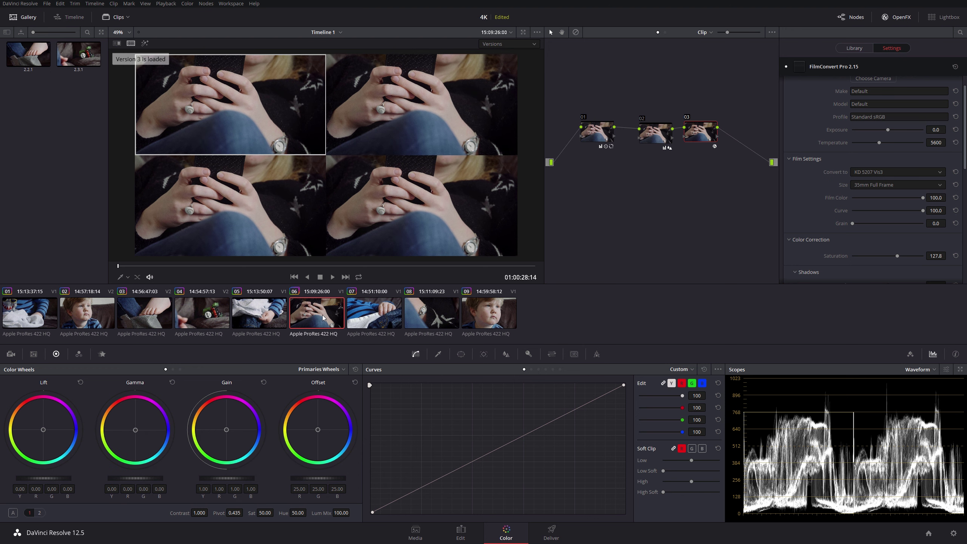
{"action": "key", "text": "alt+shift+n"}
{"action": "key", "text": "alt+shift+b"}
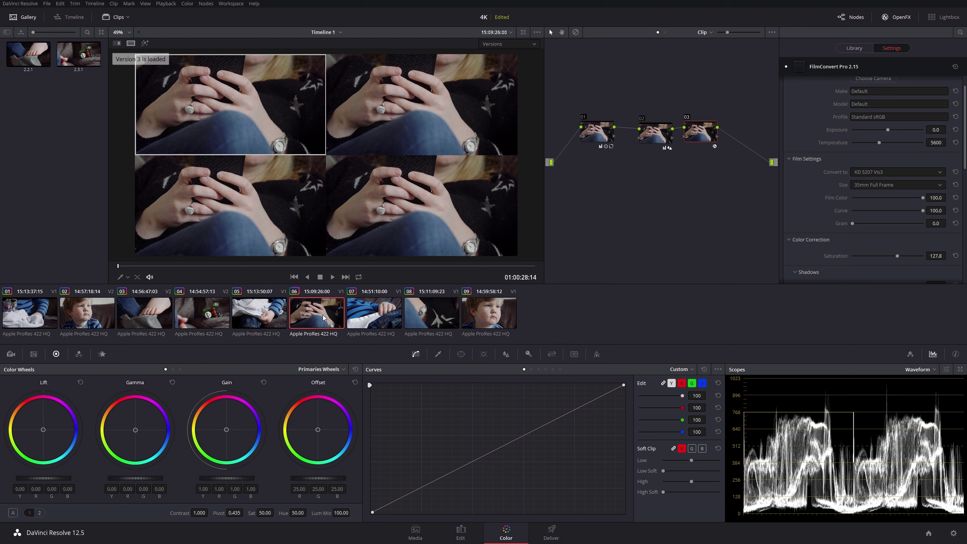
- Load each viewer tile's version in turn, ending on Version 3 top-left
{"action": "left_click", "coordinate": [414, 85]}
{"action": "left_click", "coordinate": [212, 201]}
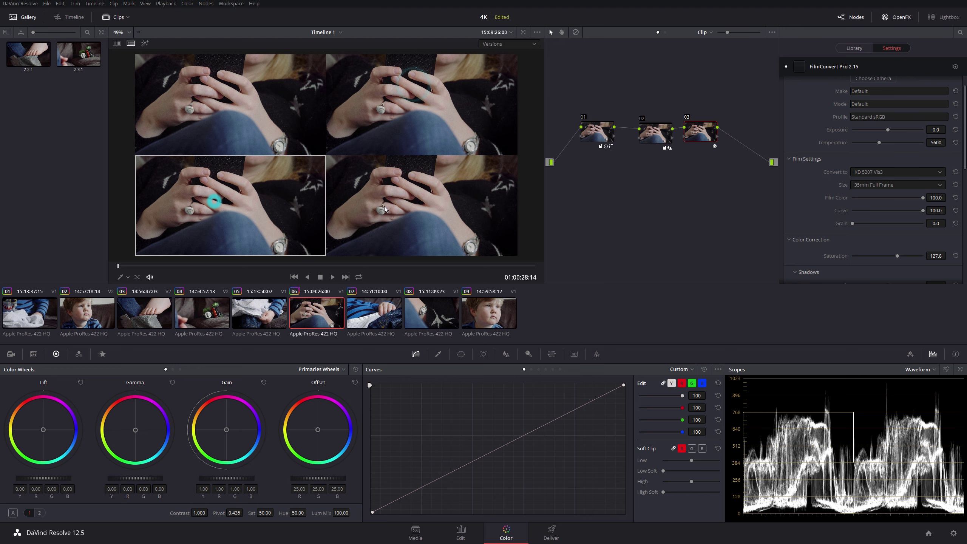
{"action": "left_click", "coordinate": [384, 208]}
{"action": "left_click", "coordinate": [215, 98]}
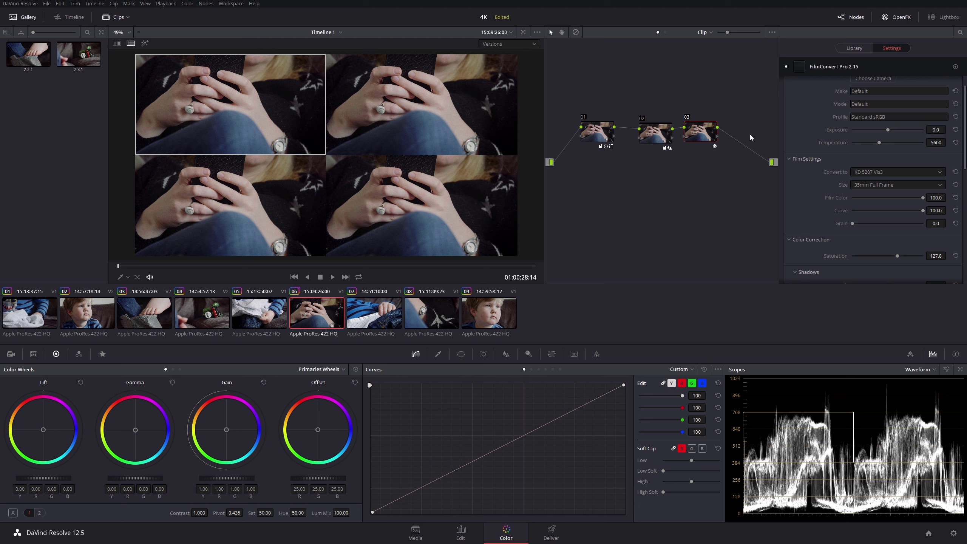
- Convert the top-left version to FJ Ast 100 and the bottom-left version to black-and-white KD TrX 400
{"action": "left_click", "coordinate": [869, 172]}
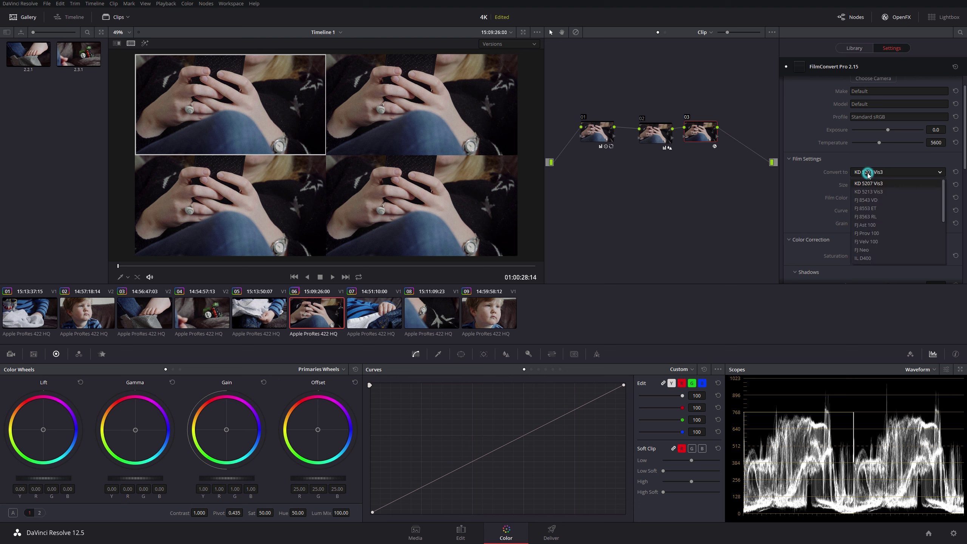
{"action": "left_click", "coordinate": [872, 225]}
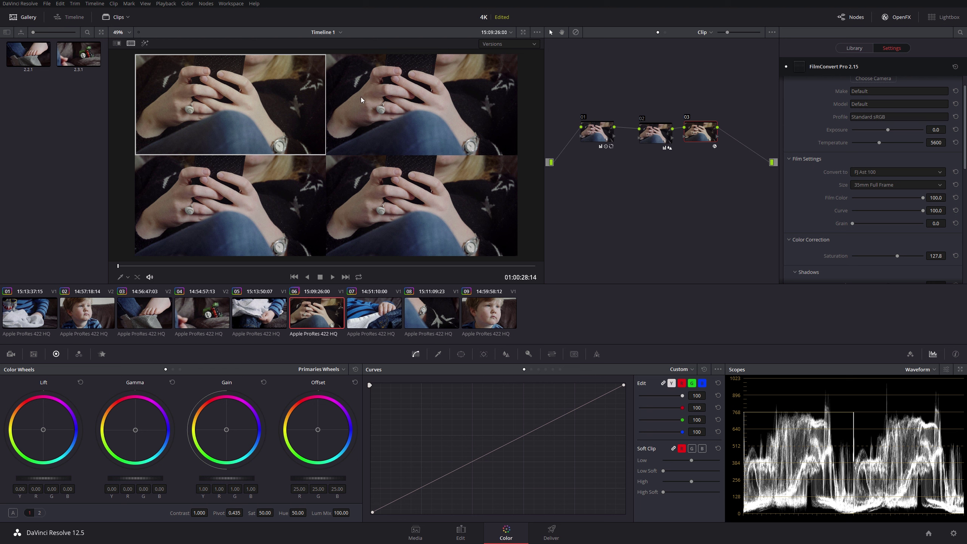
{"action": "left_click", "coordinate": [391, 84]}
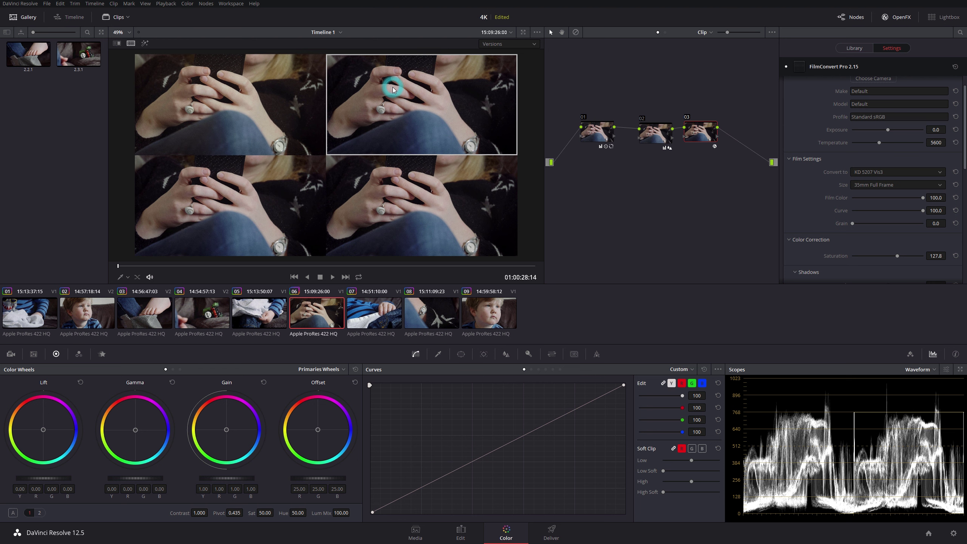
{"action": "left_click", "coordinate": [227, 205]}
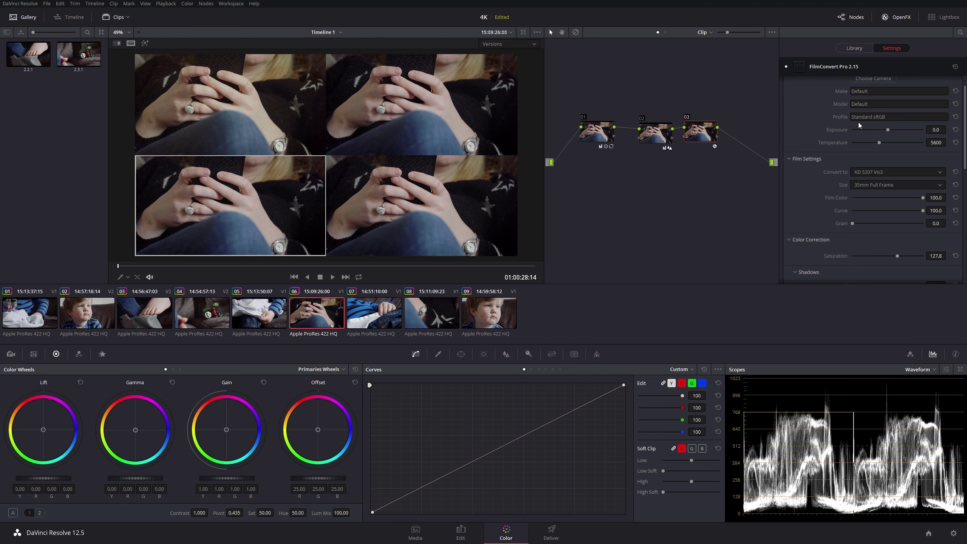
{"action": "left_click", "coordinate": [870, 172]}
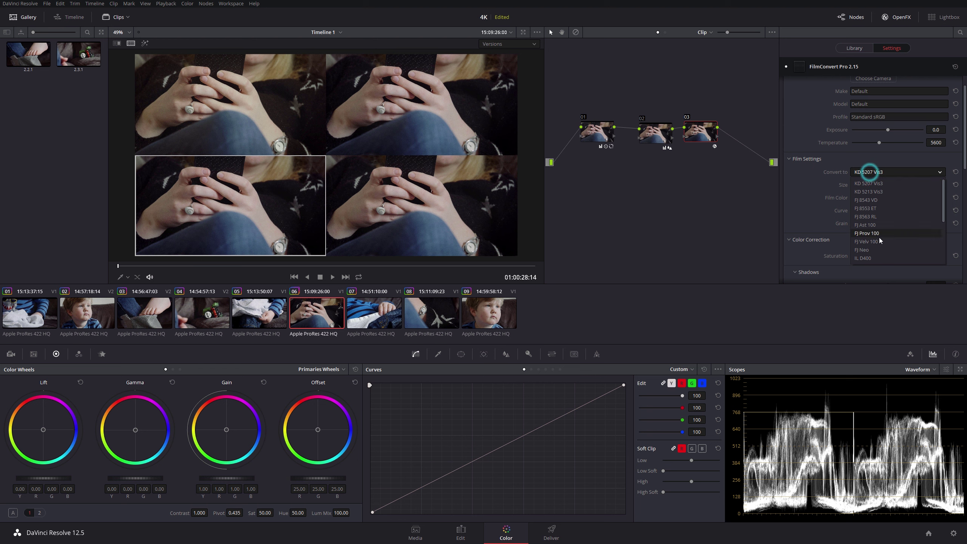
{"action": "left_click", "coordinate": [871, 241]}
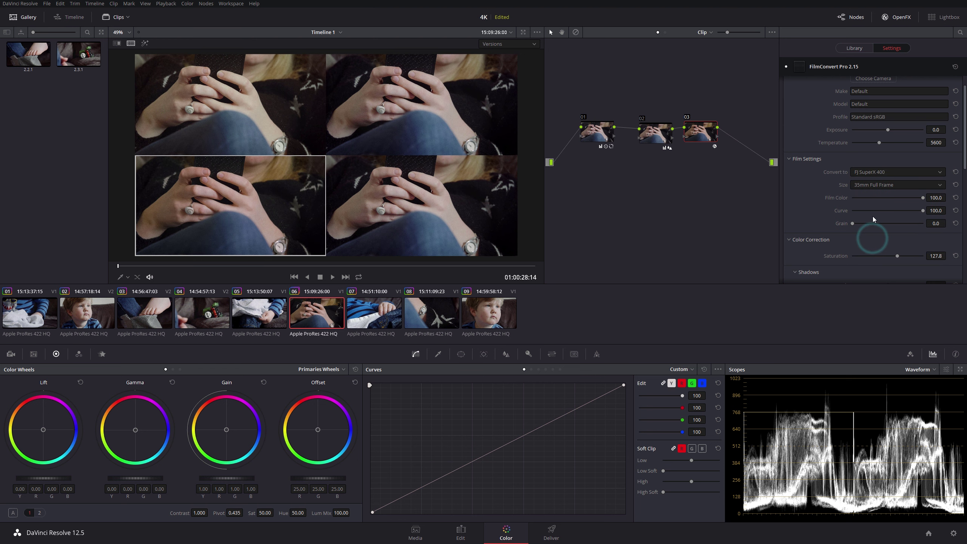
- Cool the bottom-right version's temperature to 4455
{"action": "scroll", "coordinate": [869, 172], "scroll_direction": "down", "scroll_amount": 2}
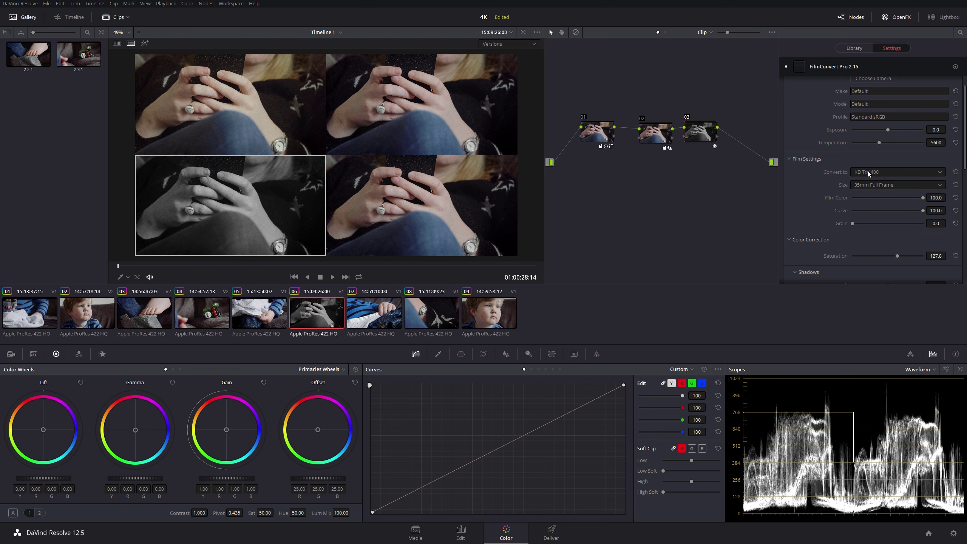
{"action": "left_click", "coordinate": [411, 216]}
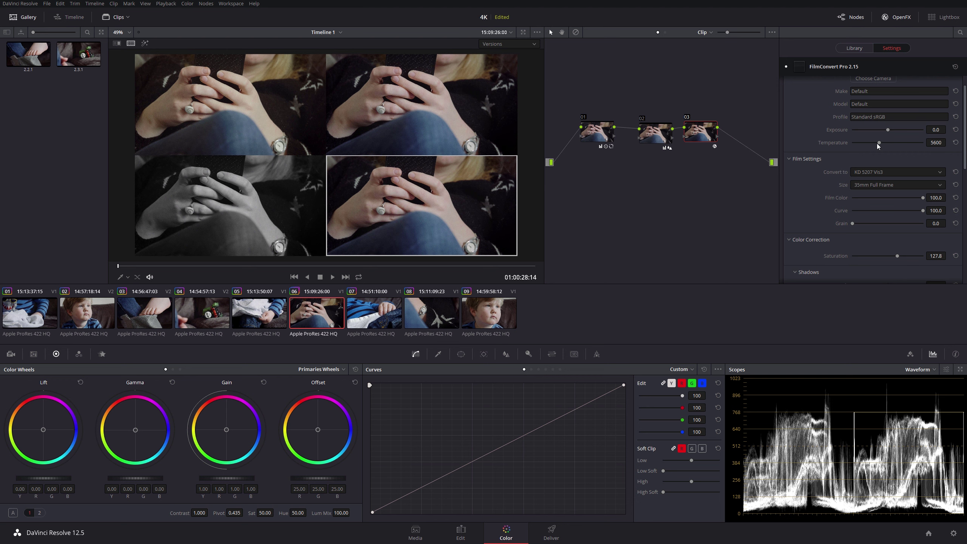
{"action": "left_click_drag", "start_coordinate": [878, 143], "coordinate": [870, 143]}
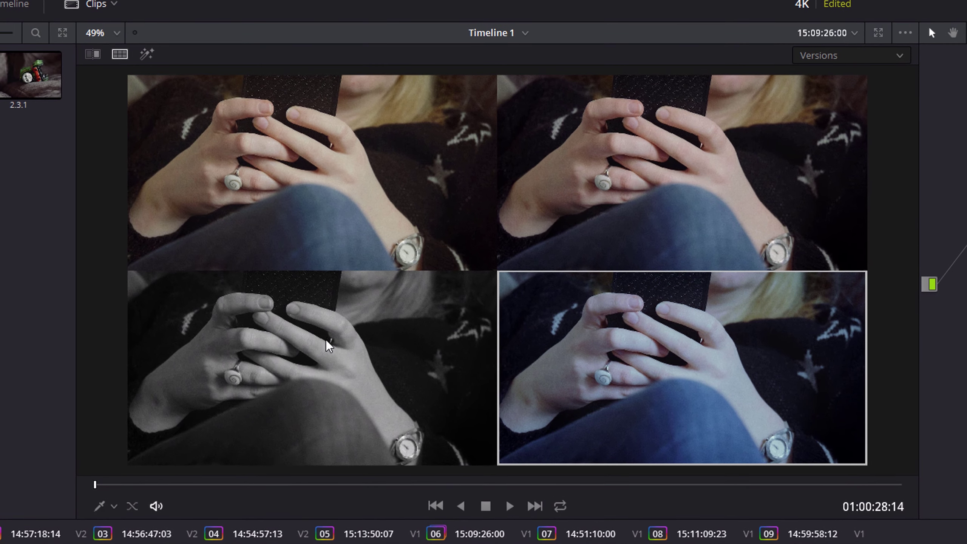
- Load the black-and-white version, then make the top-right version the active grade
{"action": "left_click", "coordinate": [326, 345]}
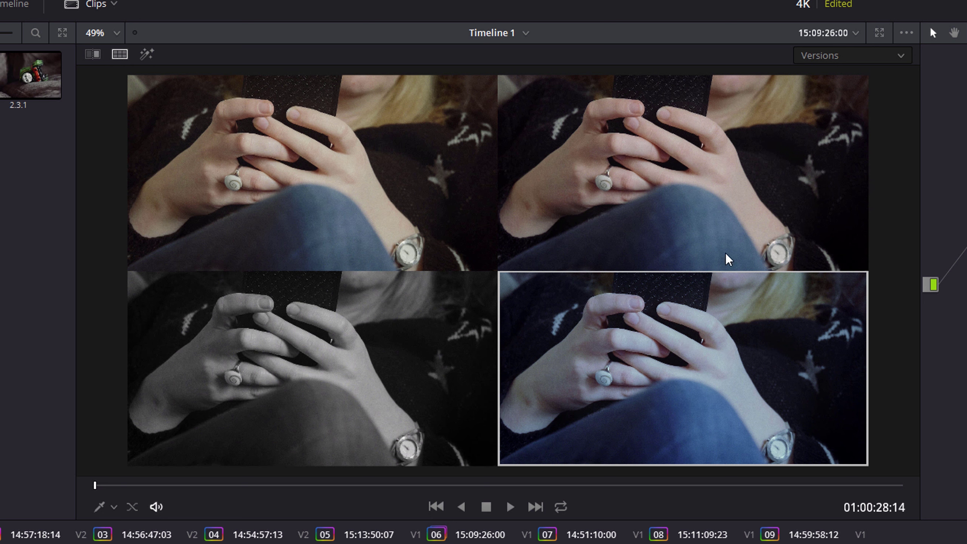
{"action": "left_click", "coordinate": [659, 156]}
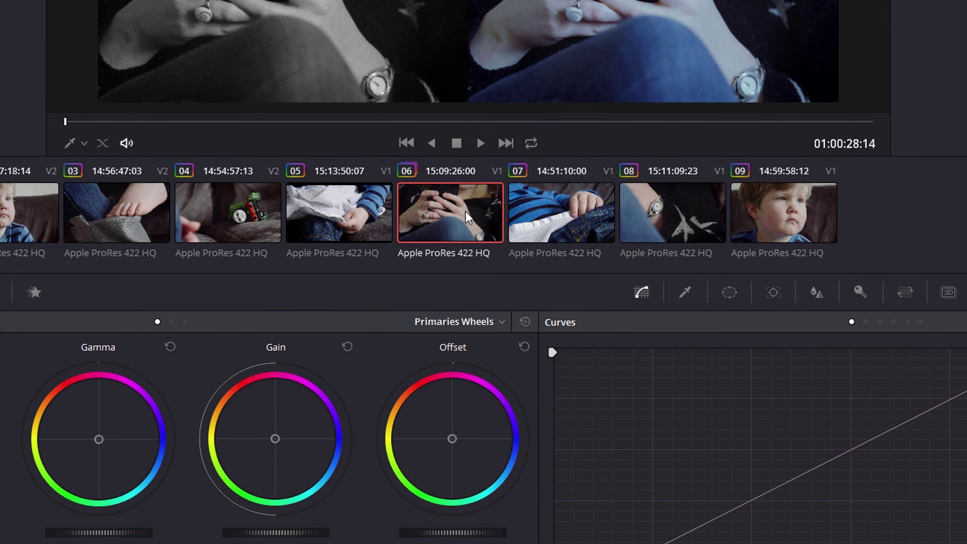
{"action": "right_click", "coordinate": [455, 212]}
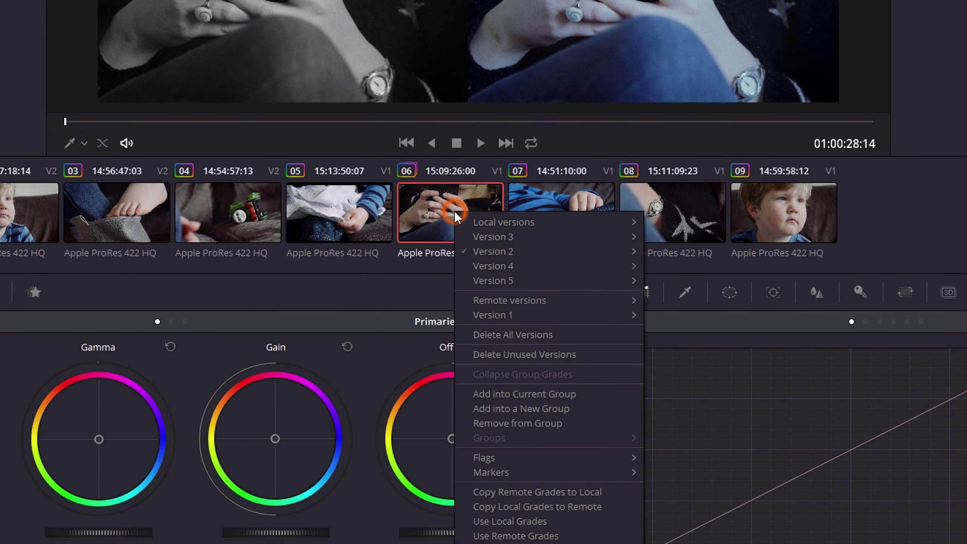
{"action": "mouse_move", "coordinate": [523, 229]}
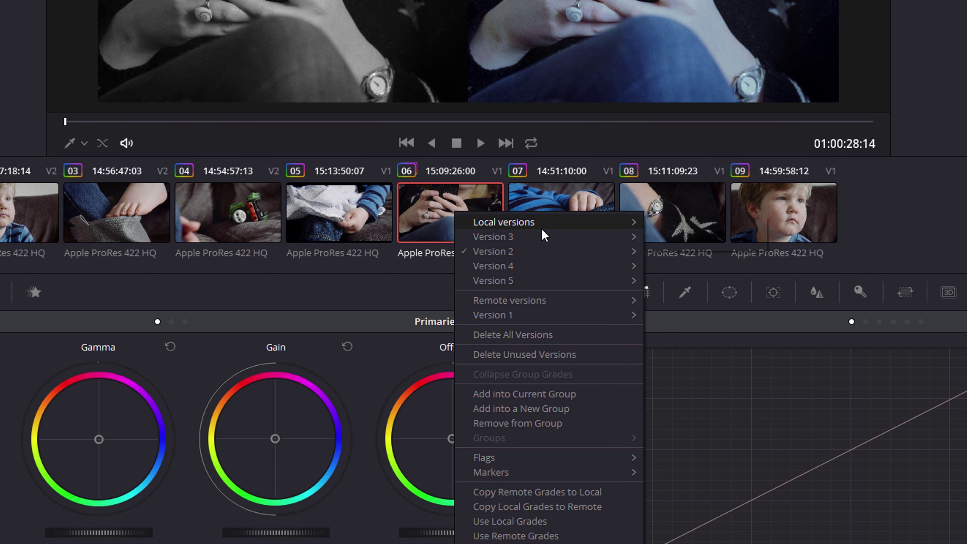
{"action": "mouse_move", "coordinate": [542, 228]}
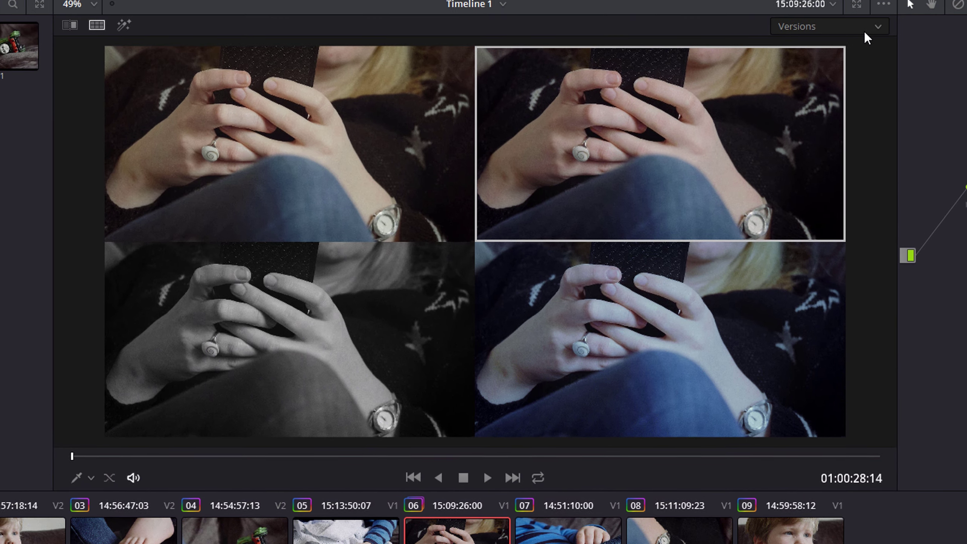
- Set split-screen to Versions And Original, then play and scrub through clip 06
{"action": "left_click", "coordinate": [877, 27]}
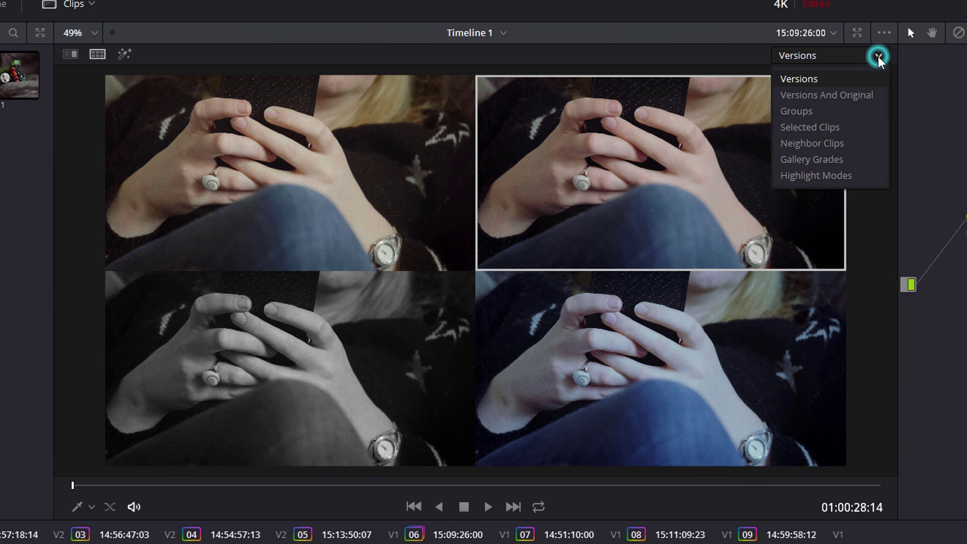
{"action": "left_click", "coordinate": [832, 94]}
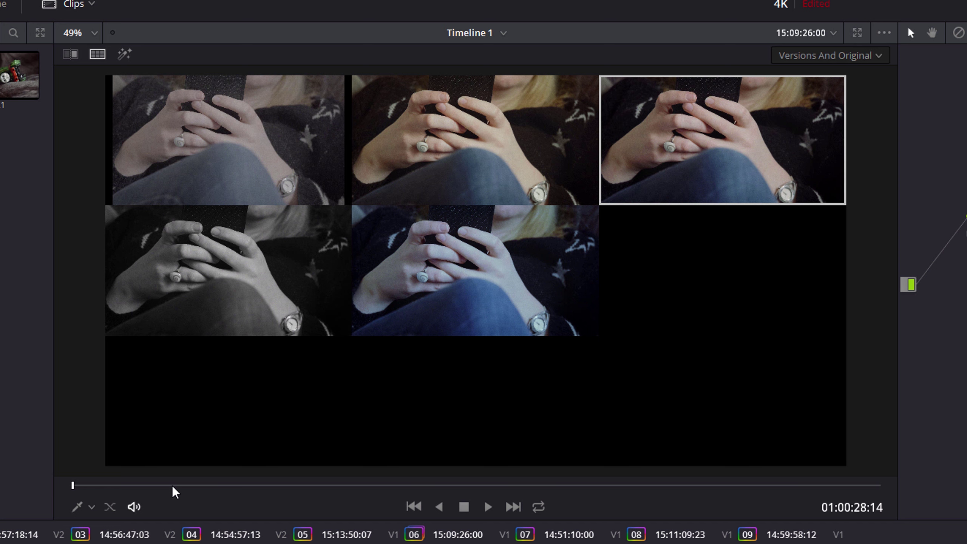
{"action": "left_click_drag", "start_coordinate": [179, 485], "coordinate": [306, 485]}
{"action": "key", "text": "space"}
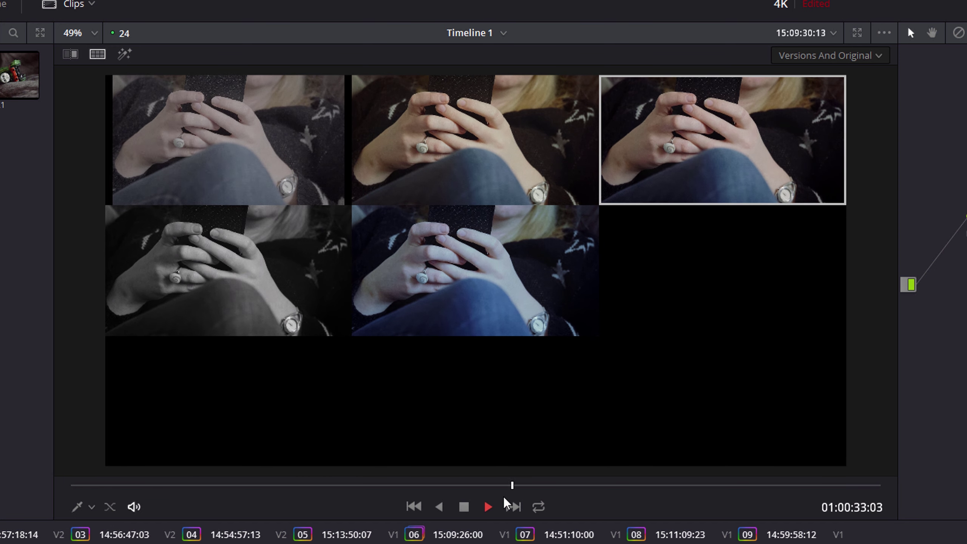
{"action": "left_click_drag", "start_coordinate": [555, 484], "coordinate": [350, 485]}
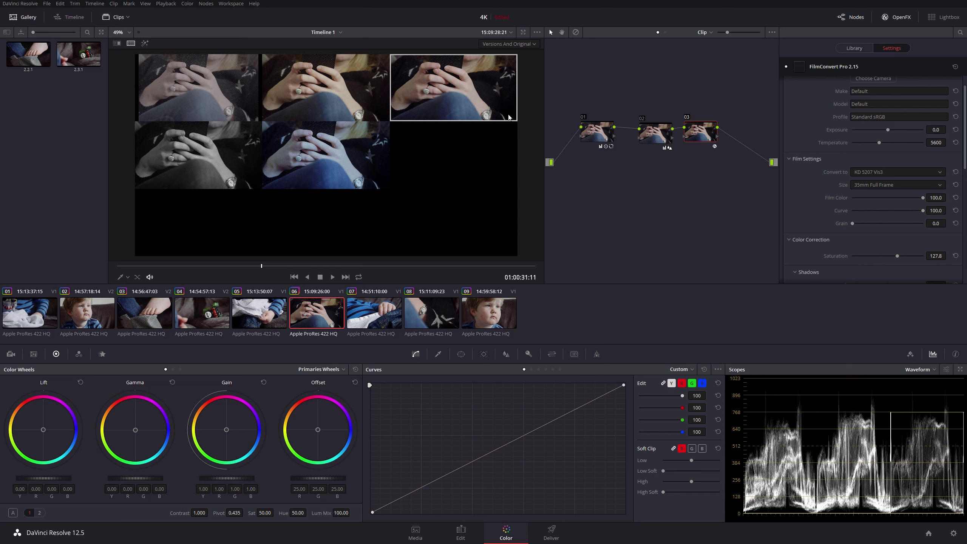
- Set the split-screen mode to Groups and select clip 07
{"action": "left_click", "coordinate": [512, 44]}
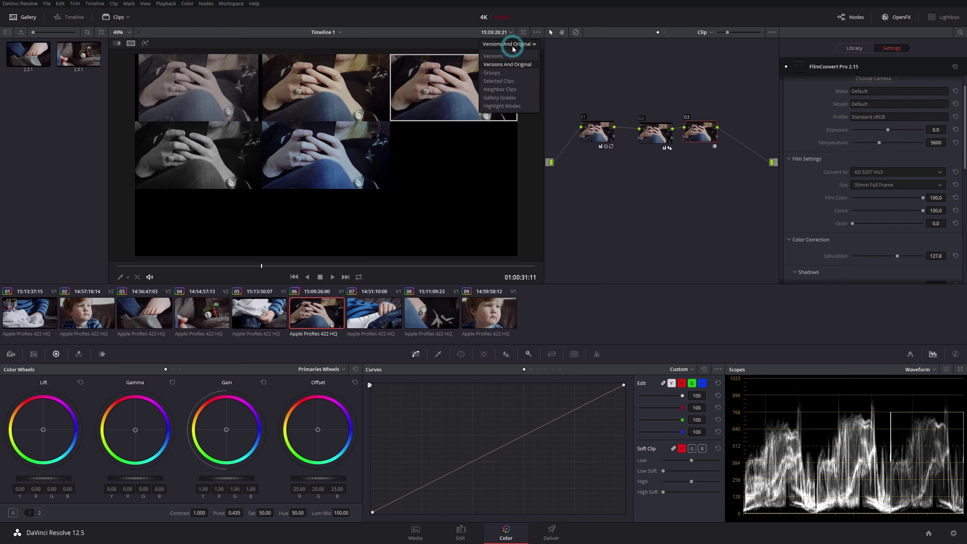
{"action": "left_click", "coordinate": [500, 73]}
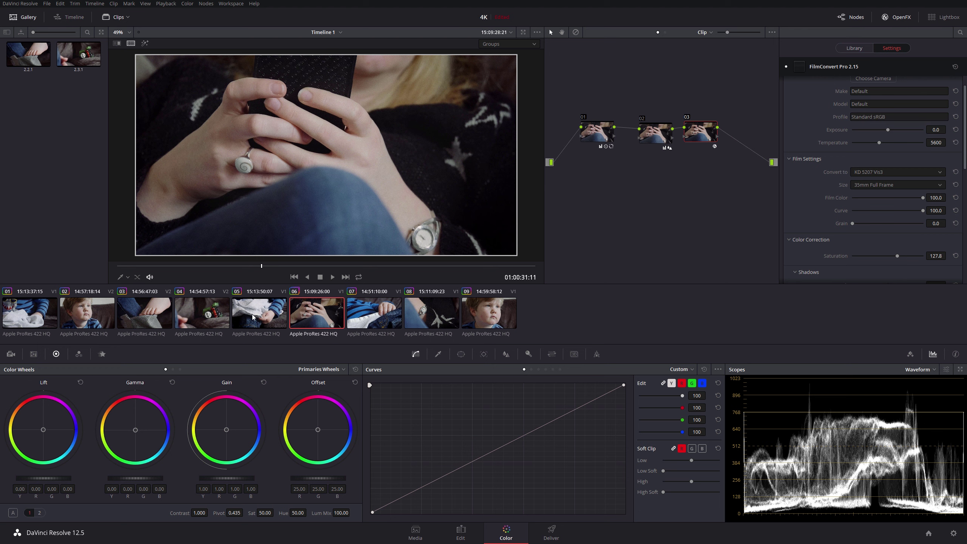
{"action": "left_click", "coordinate": [382, 314]}
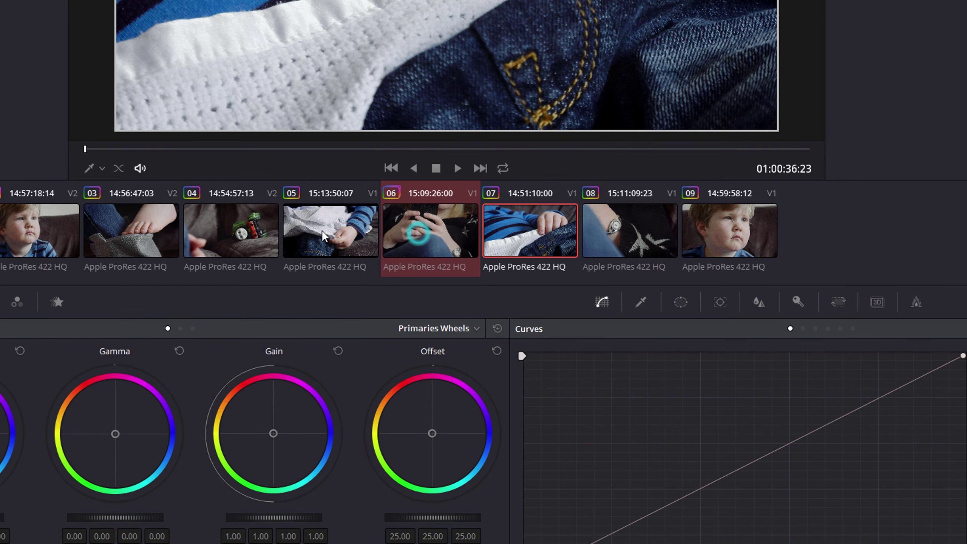
- Add the selected clips 05 and 06 to a new group named 'Test', then select clip 07
{"action": "left_click", "coordinate": [322, 234], "text": "ctrl"}
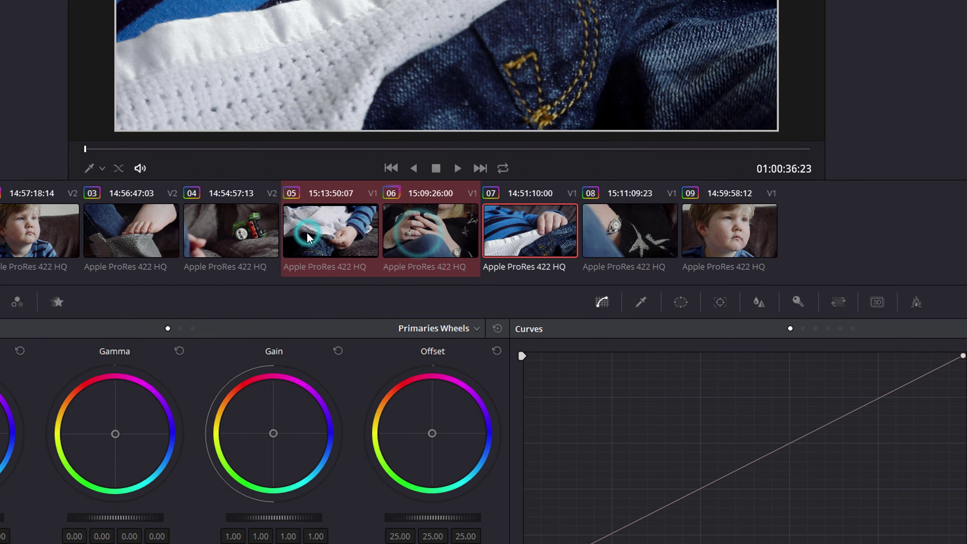
{"action": "right_click", "coordinate": [349, 213]}
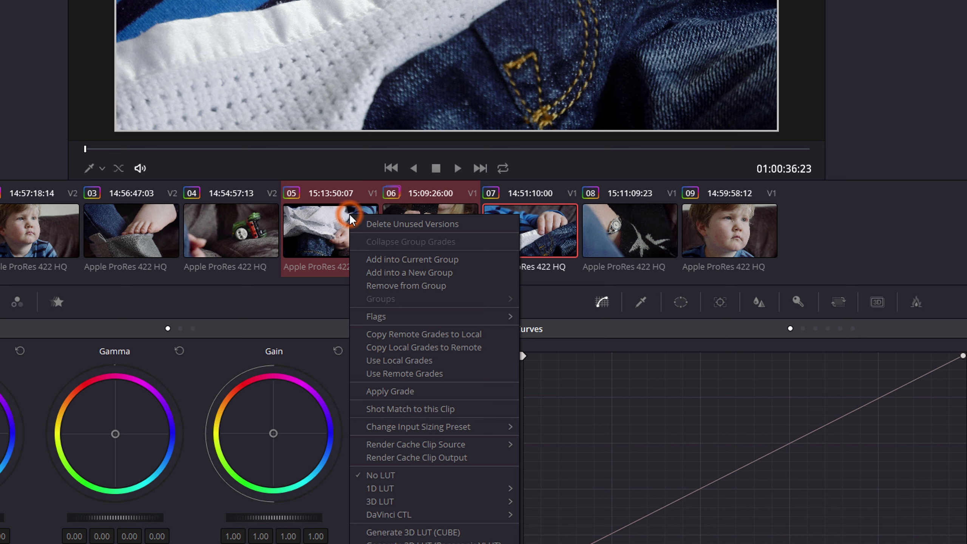
{"action": "left_click", "coordinate": [404, 273]}
{"action": "key", "text": "BackSpace"}
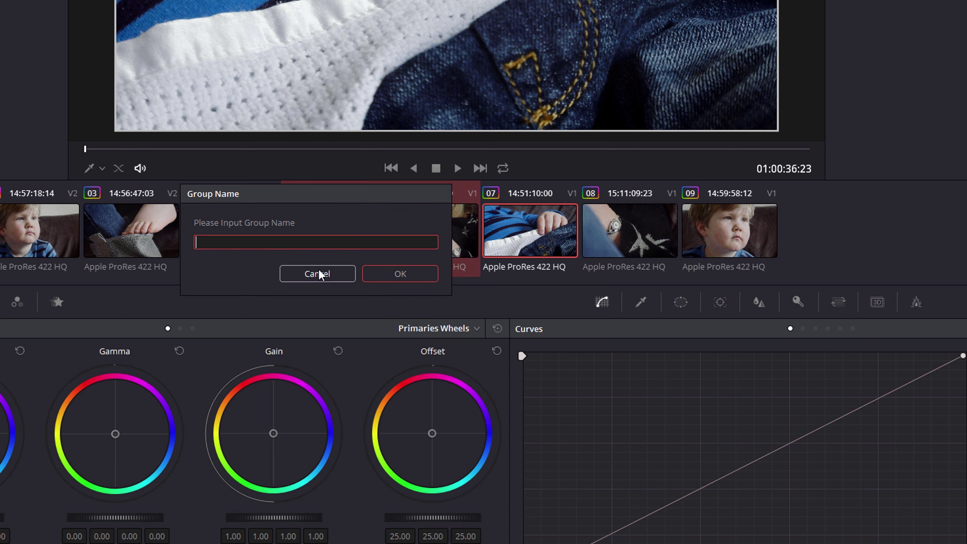
{"action": "type", "text": "Test"}
{"action": "key", "text": "Return"}
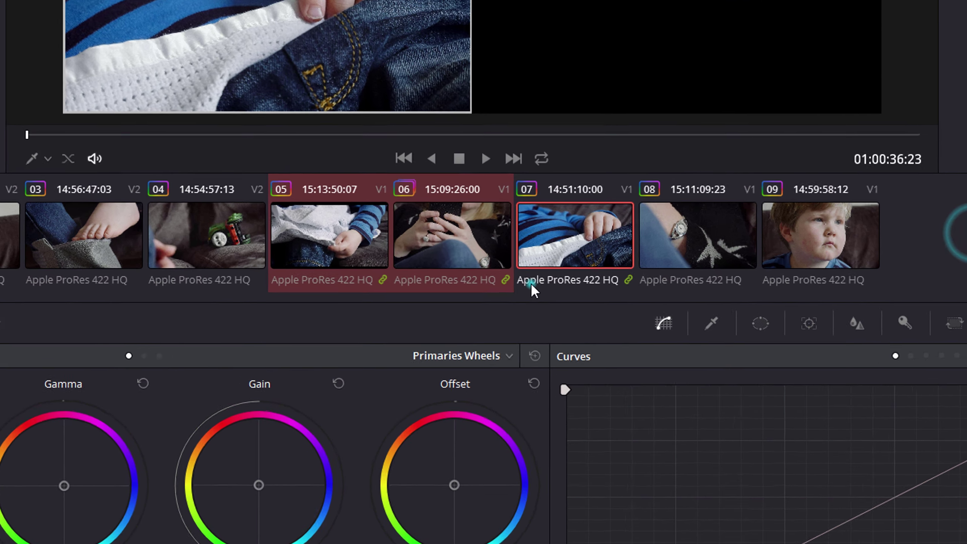
{"action": "left_click", "coordinate": [493, 271]}
{"action": "left_click", "coordinate": [529, 224]}
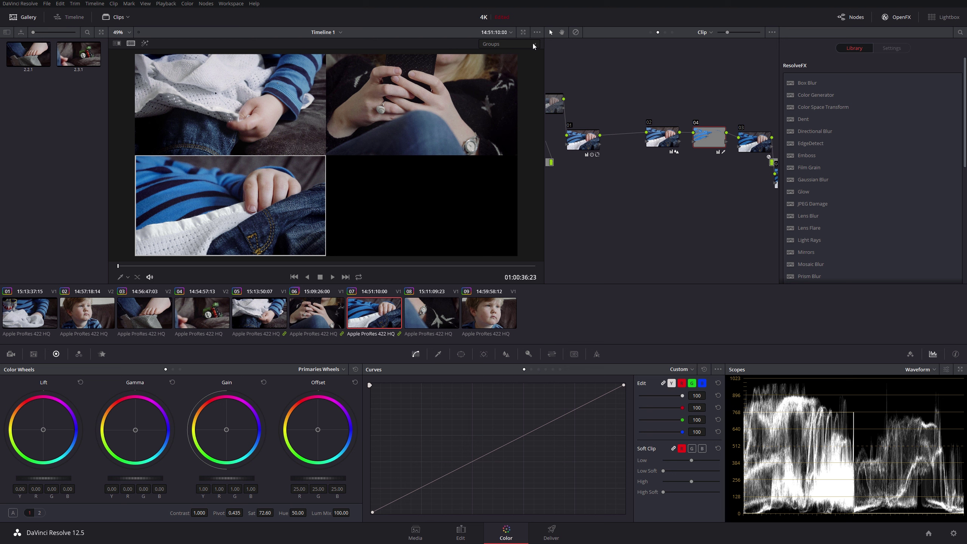
- Delete the Test group from clip 07's Groups menu, then select clip 06
{"action": "right_click", "coordinate": [366, 308]}
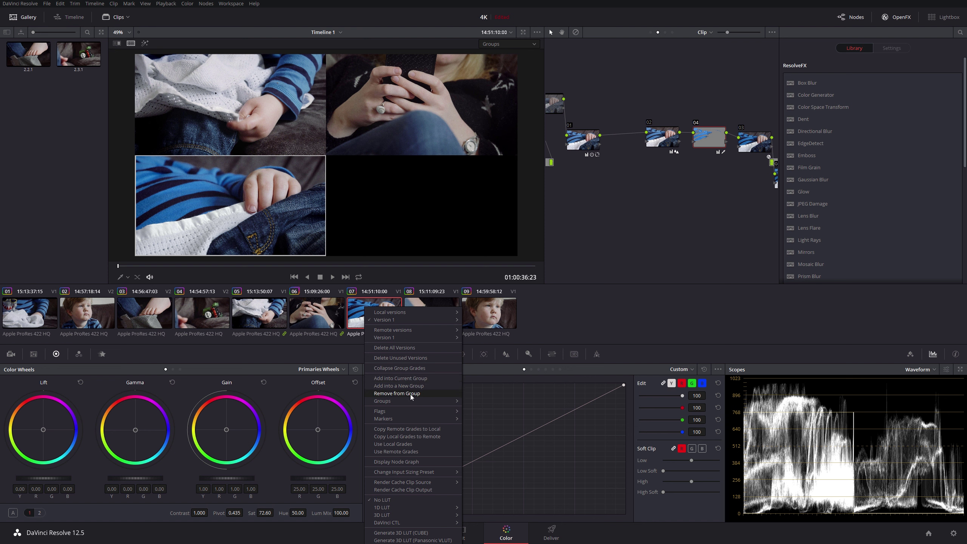
{"action": "mouse_move", "coordinate": [429, 401]}
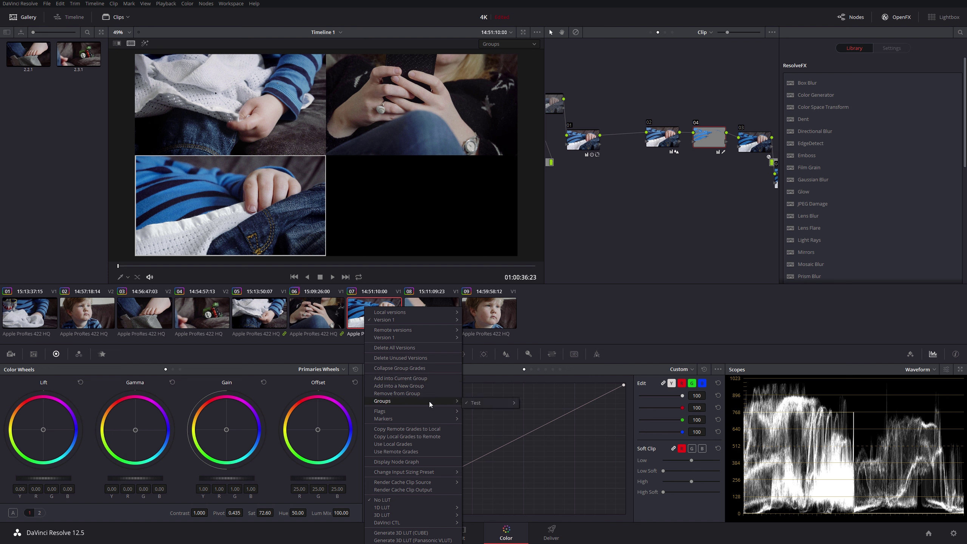
{"action": "mouse_move", "coordinate": [494, 399]}
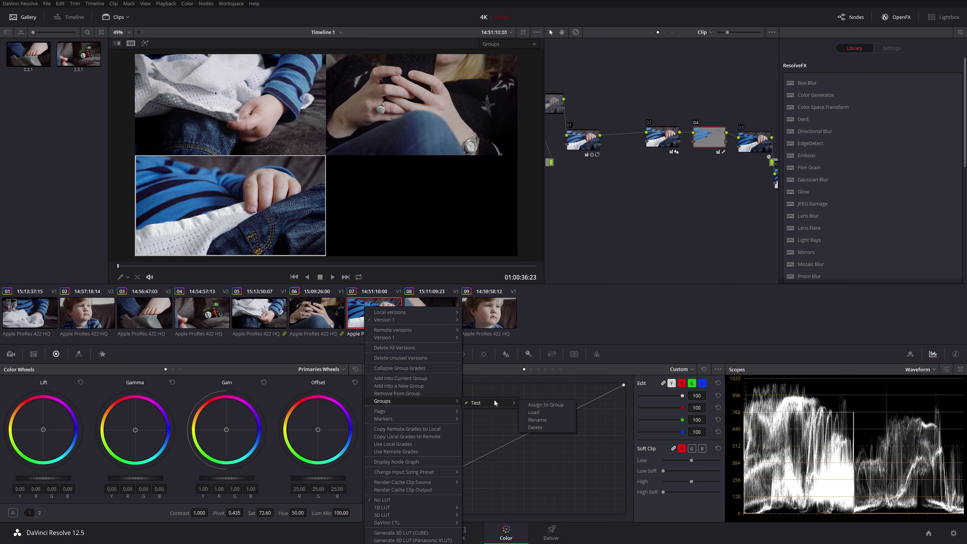
{"action": "left_click", "coordinate": [538, 426]}
{"action": "left_click", "coordinate": [316, 346]}
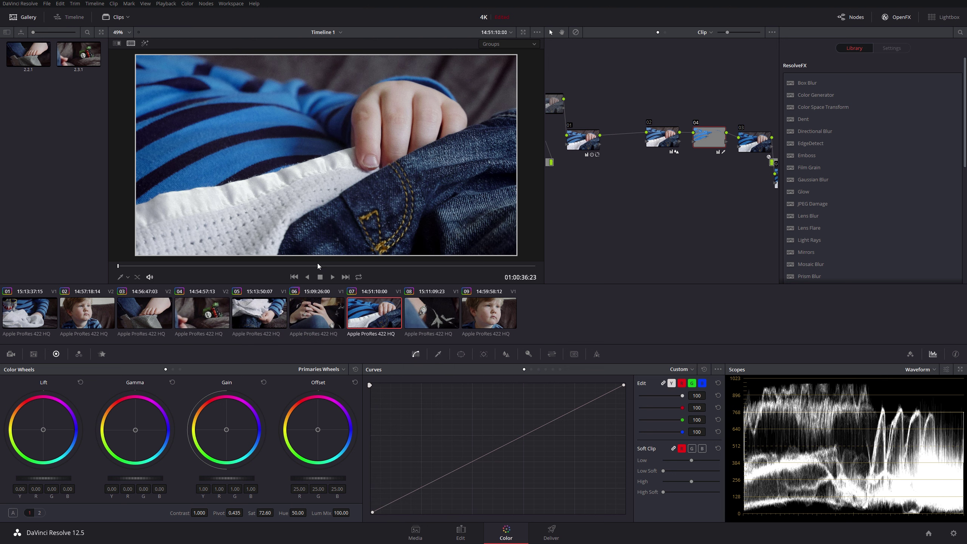
{"action": "left_click", "coordinate": [311, 318]}
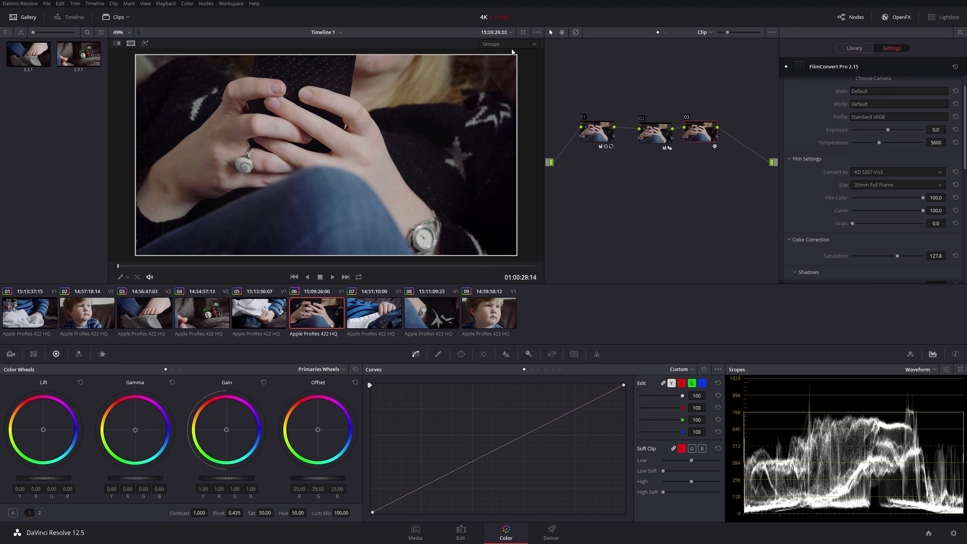
- Choose Selected Clips mode, add clips 07, 05 and 04 to the selection, and reopen the mode list
{"action": "left_click", "coordinate": [524, 46]}
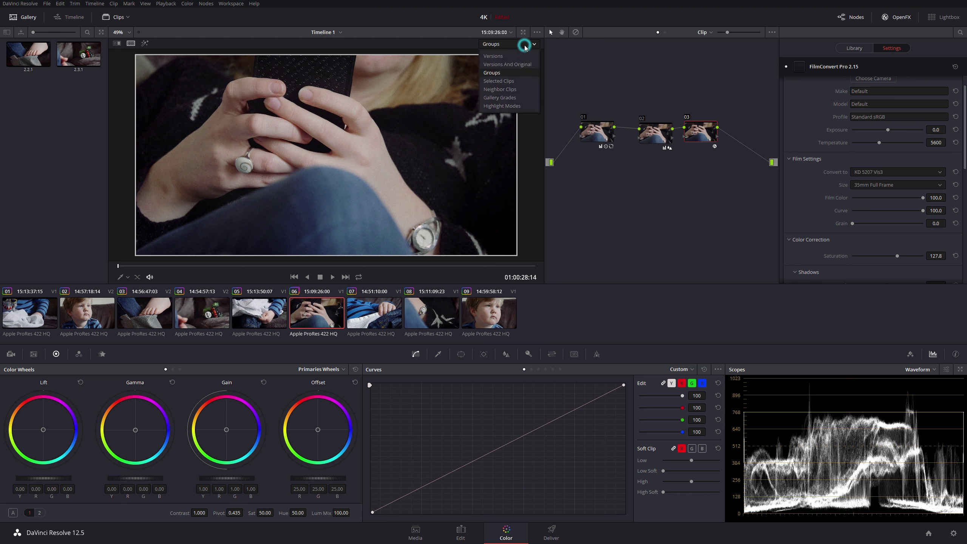
{"action": "left_click", "coordinate": [505, 81]}
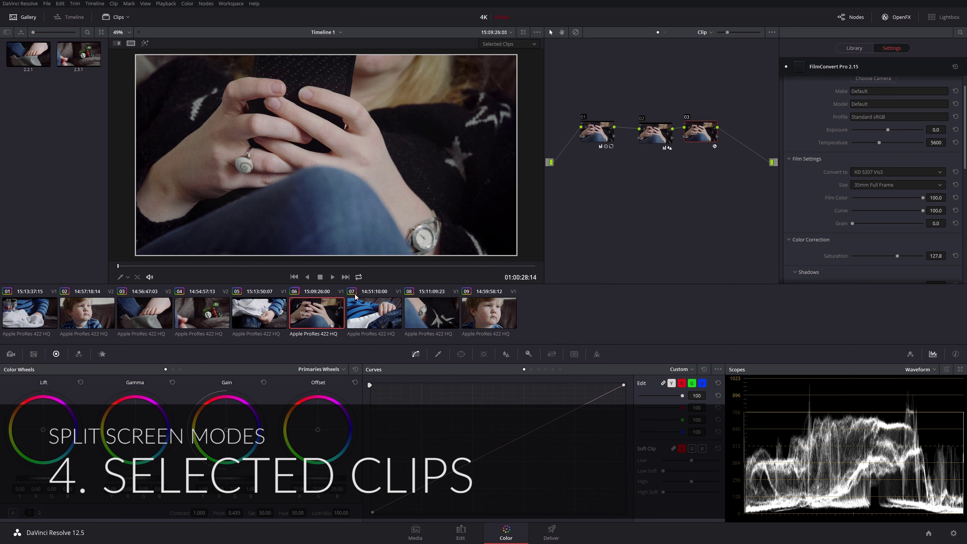
{"action": "left_click", "coordinate": [376, 320], "text": "ctrl"}
{"action": "left_click", "coordinate": [260, 320], "text": "ctrl"}
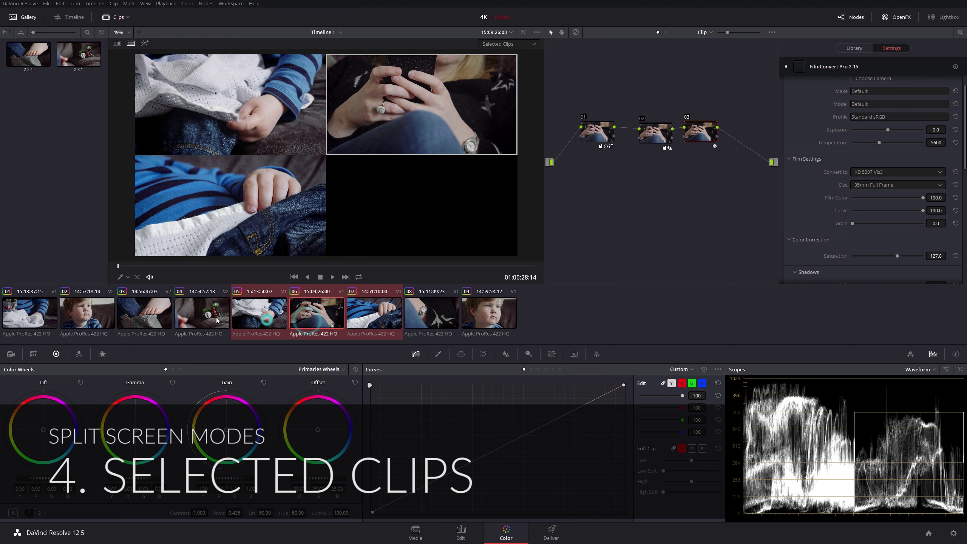
{"action": "left_click", "coordinate": [208, 319], "text": "ctrl"}
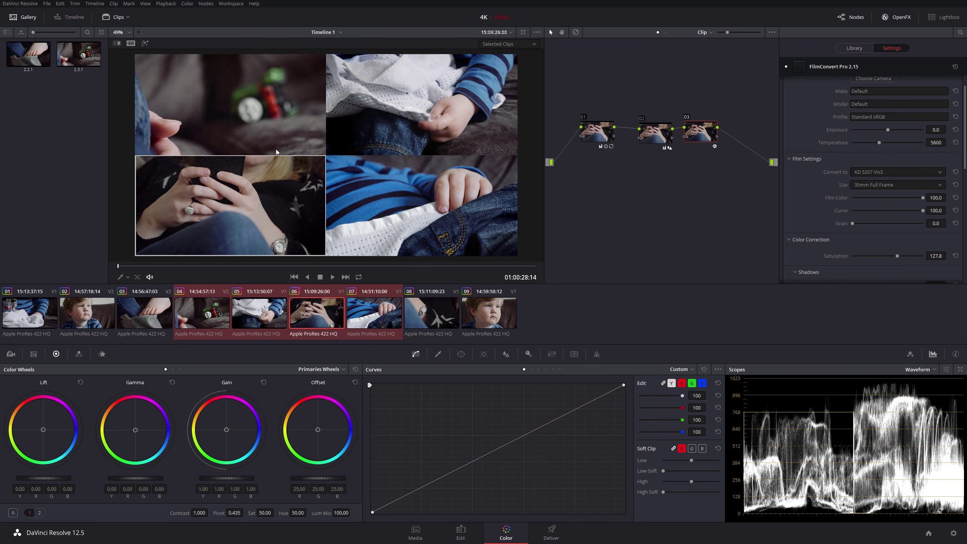
{"action": "left_click", "coordinate": [534, 45]}
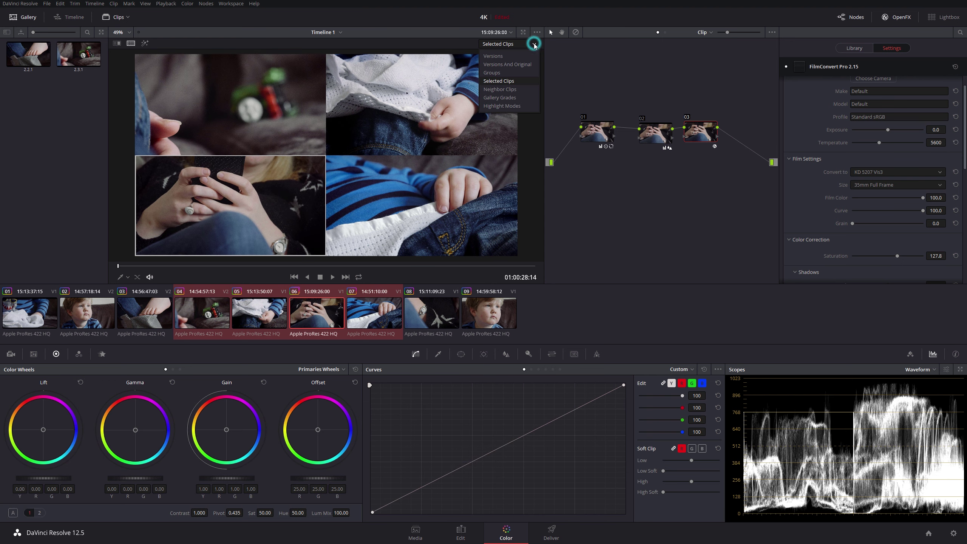
- Use Neighbor Clips split-screen and select clip 04 to tile it with its adjacent clips
{"action": "left_click", "coordinate": [498, 90]}
{"action": "left_click", "coordinate": [313, 318]}
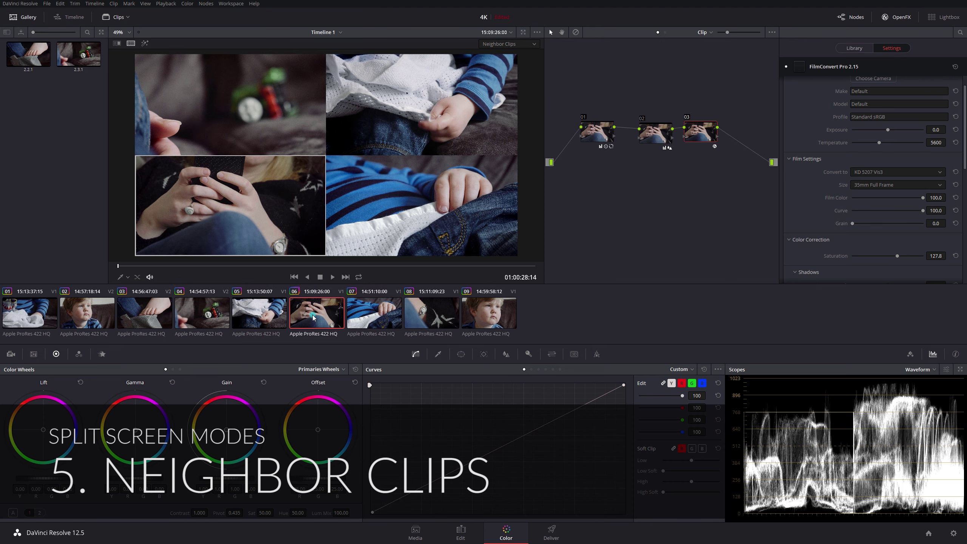
{"action": "left_click", "coordinate": [202, 313]}
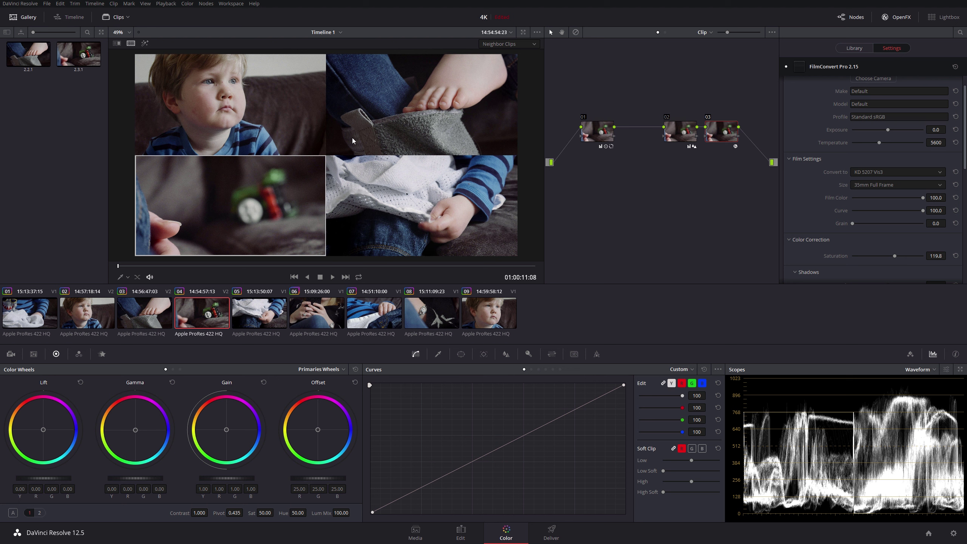
{"action": "left_click", "coordinate": [519, 46]}
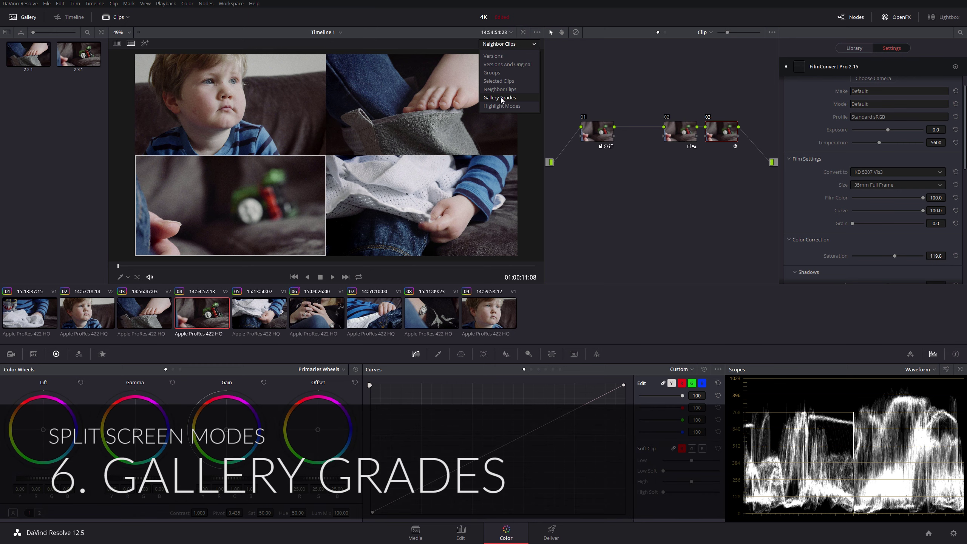
- Use Gallery Grades split-screen with clip 07 current, compared against gallery still 2.3.1
{"action": "left_click", "coordinate": [500, 98]}
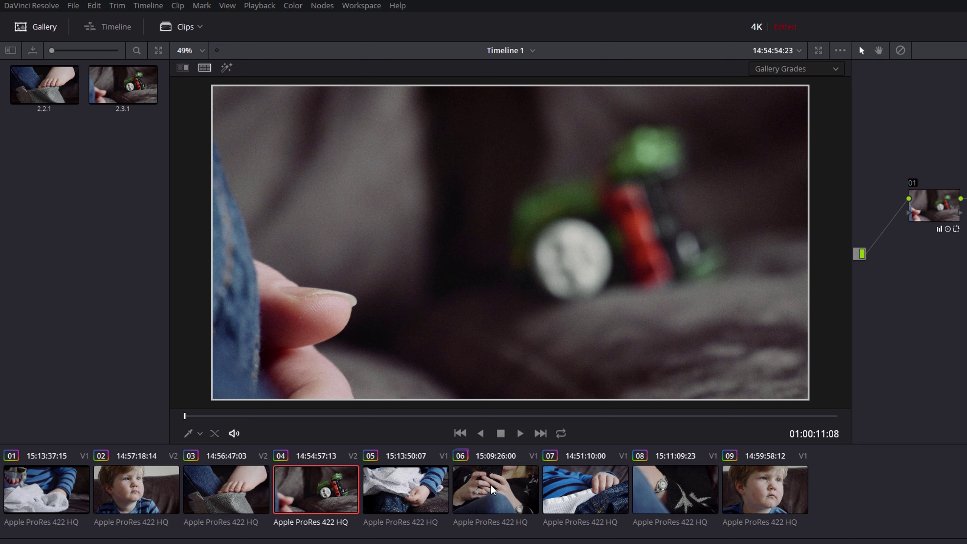
{"action": "left_click", "coordinate": [591, 494]}
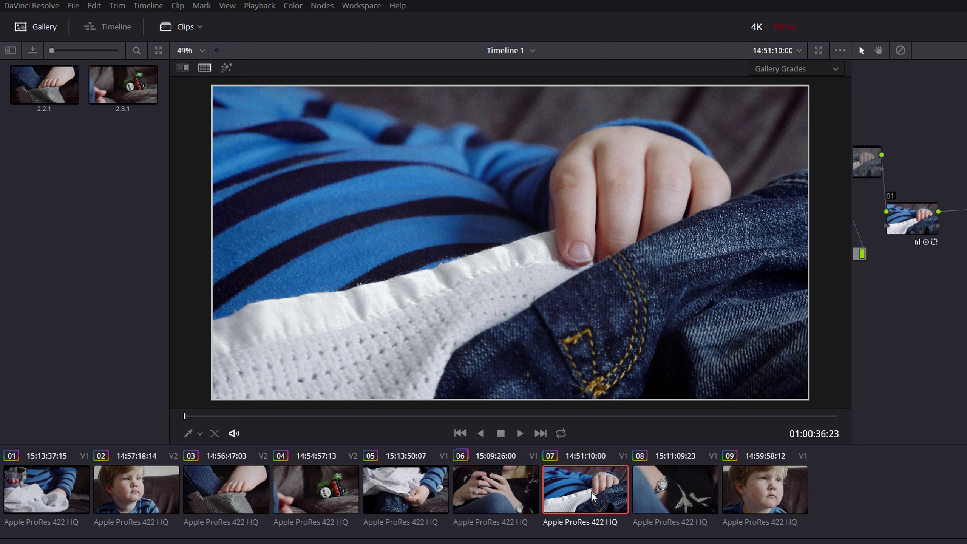
{"action": "left_click", "coordinate": [121, 83]}
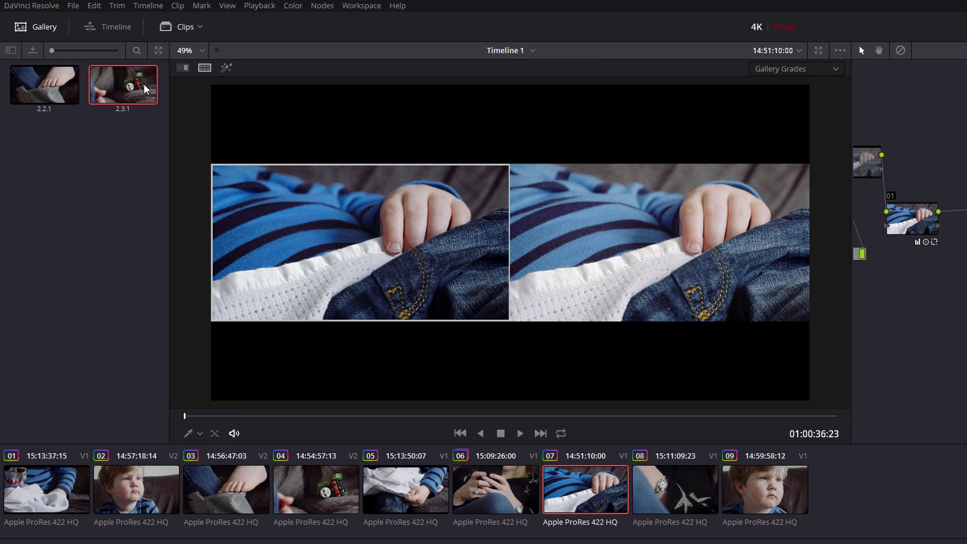
- Compare clip 07 with stills 2.2.1 and 2.3.1 in turn, then select both together
{"action": "left_click", "coordinate": [62, 90]}
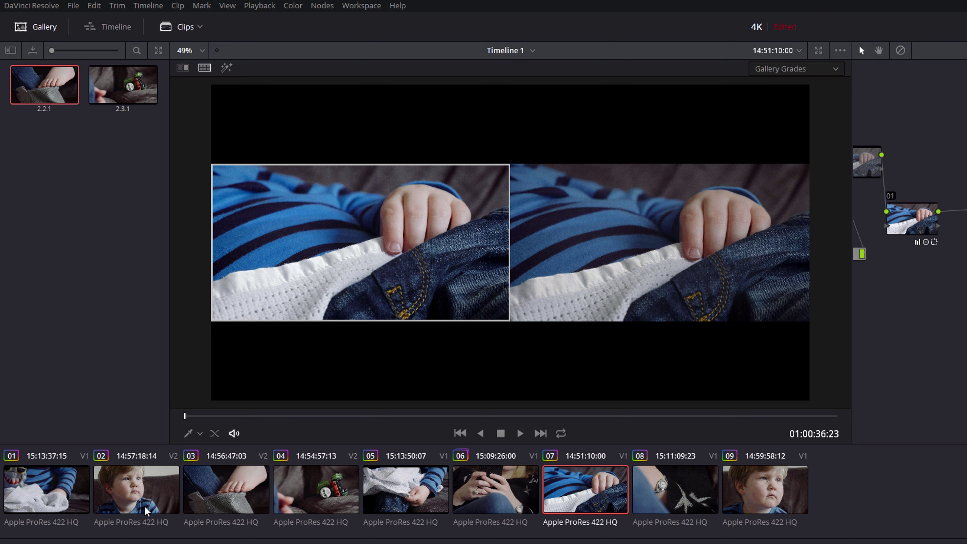
{"action": "left_click", "coordinate": [119, 91]}
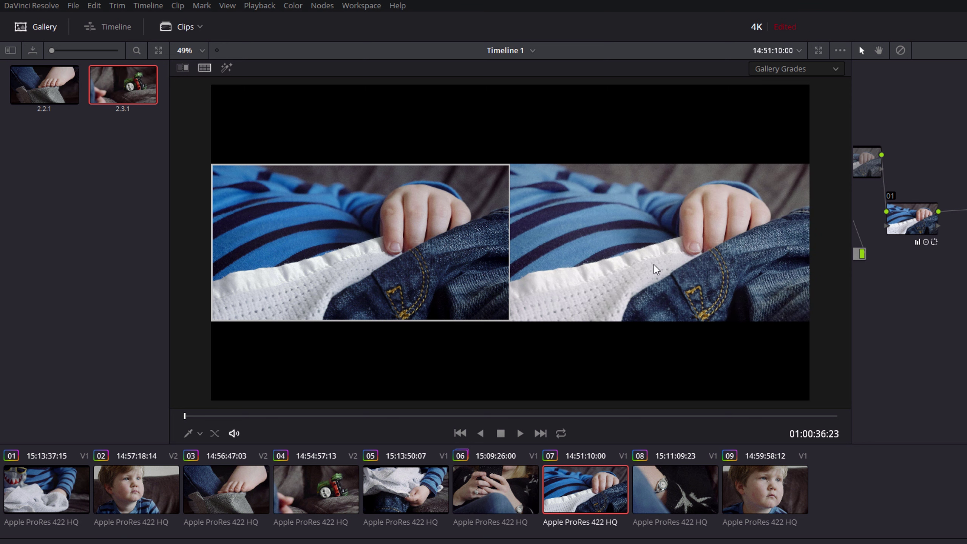
{"action": "left_click", "coordinate": [53, 85]}
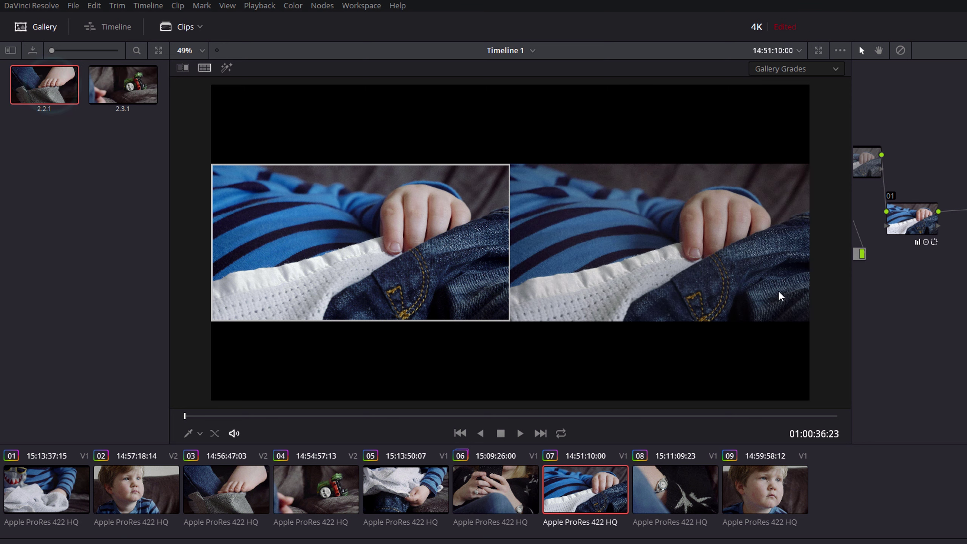
{"action": "left_click", "coordinate": [60, 89]}
{"action": "left_click", "coordinate": [137, 87], "text": "super"}
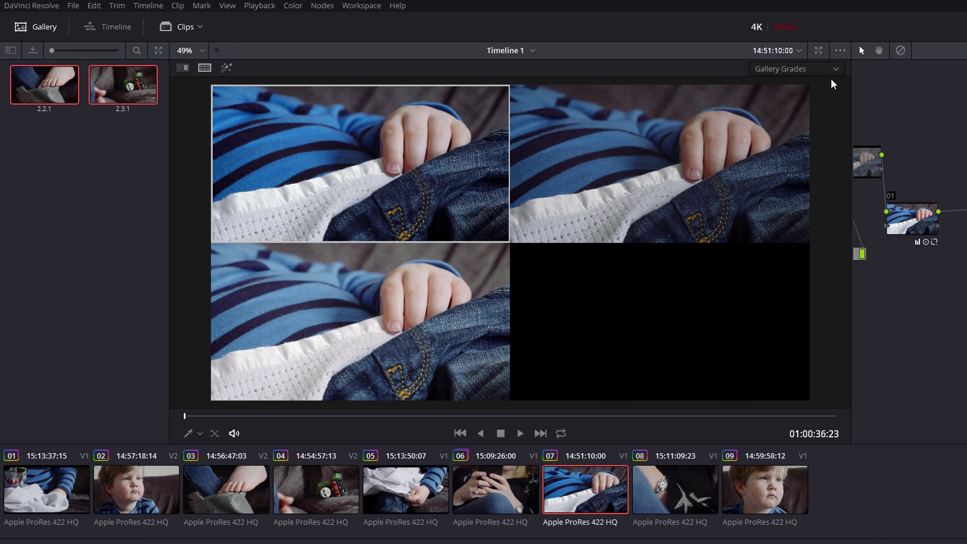
- Narrow the gallery comparison to still 2.3.1 only and make clip 06 current
{"action": "left_click", "coordinate": [836, 70]}
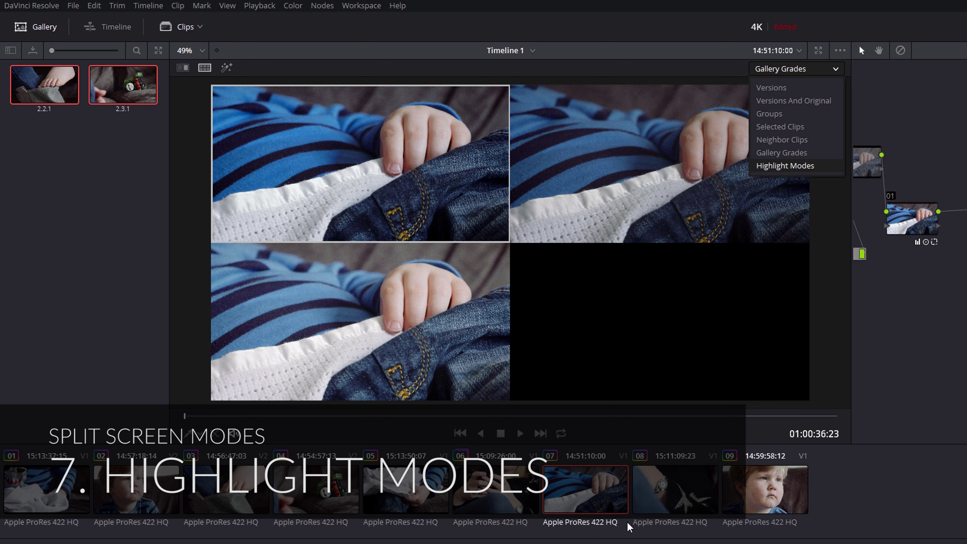
{"action": "left_click", "coordinate": [118, 95]}
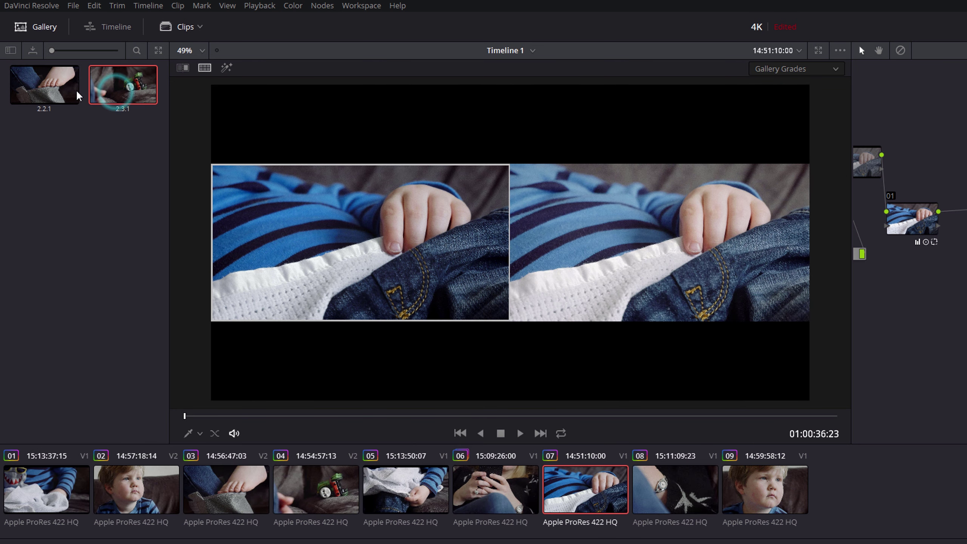
{"action": "left_click", "coordinate": [576, 488]}
{"action": "left_click", "coordinate": [500, 491]}
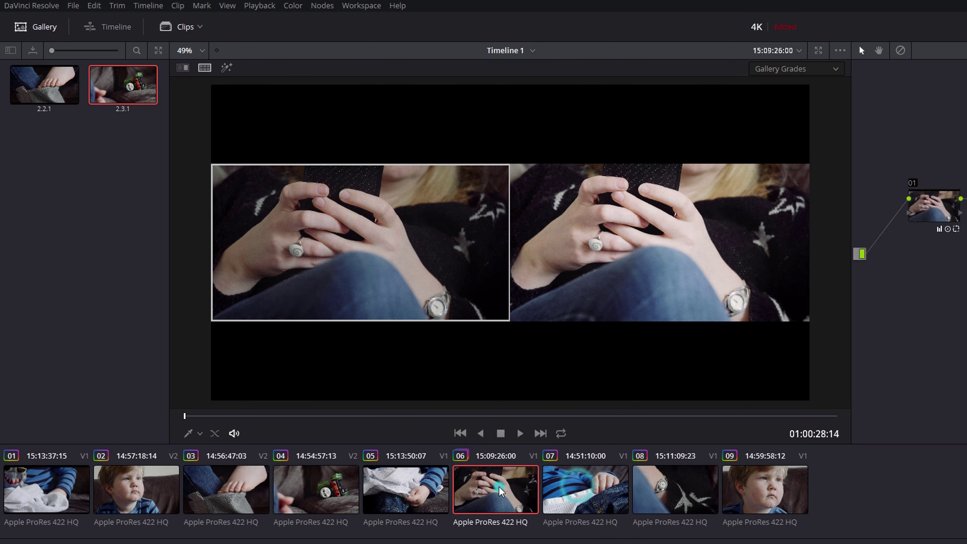
- Switch the split-screen to Highlight Modes with clip 07 as the current clip
{"action": "left_click", "coordinate": [811, 77]}
{"action": "left_click", "coordinate": [793, 167]}
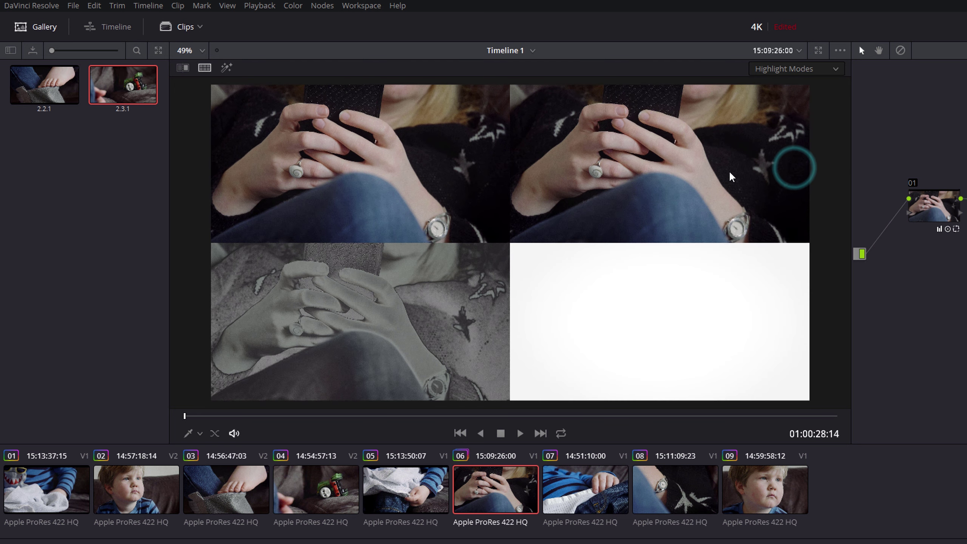
{"action": "left_click", "coordinate": [585, 495]}
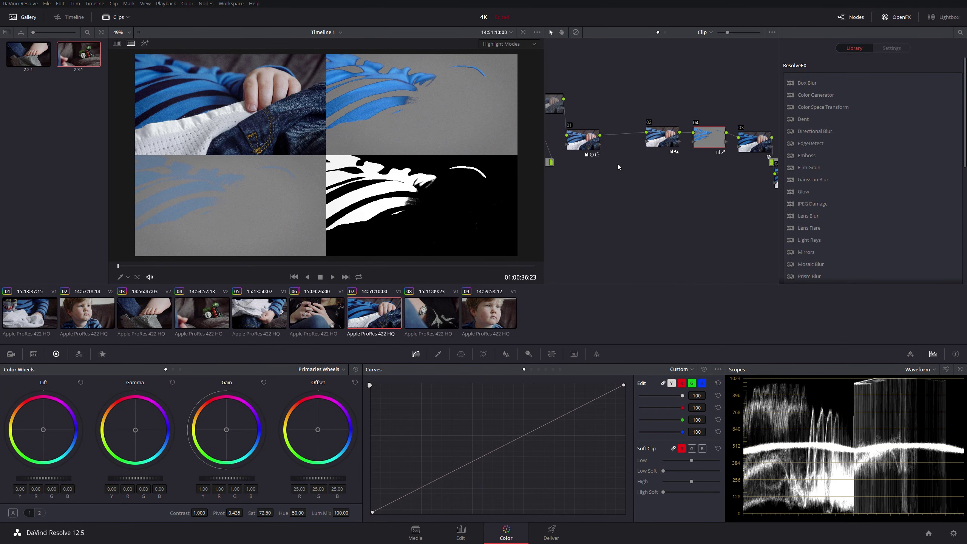
- Toggle qualifier node 04 on clip 07 off and back on
{"action": "left_click", "coordinate": [711, 141]}
{"action": "left_click", "coordinate": [696, 125]}
{"action": "left_click", "coordinate": [696, 125]}
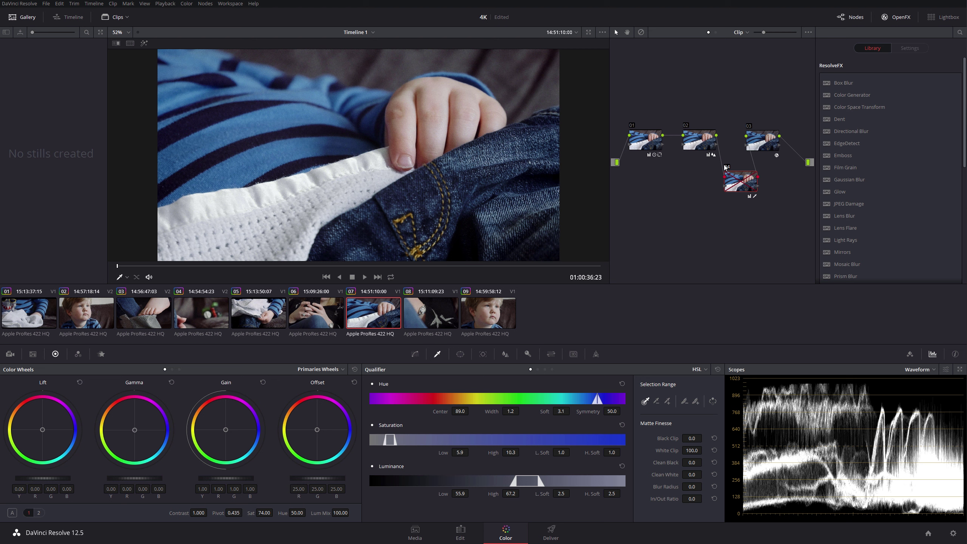
- Re-enable node 04 with Ctrl+D and turn on split-screen in Highlight Modes
{"action": "key", "text": "ctrl+d"}
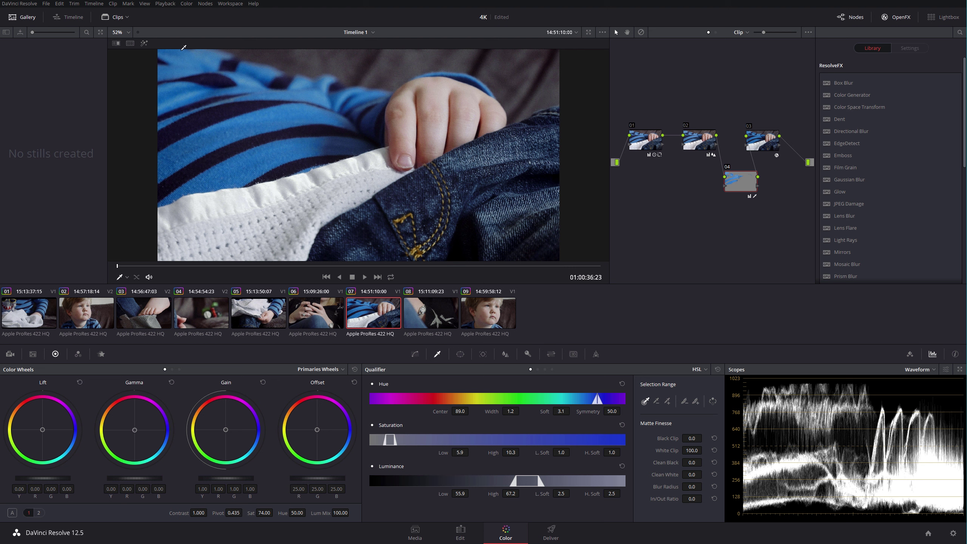
{"action": "left_click", "coordinate": [130, 43]}
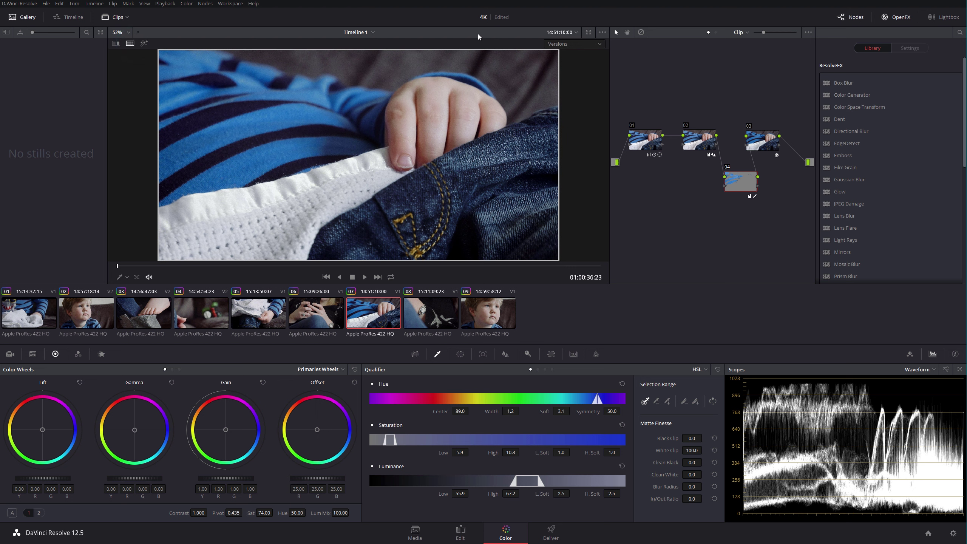
{"action": "left_click", "coordinate": [573, 43]}
{"action": "left_click", "coordinate": [565, 108]}
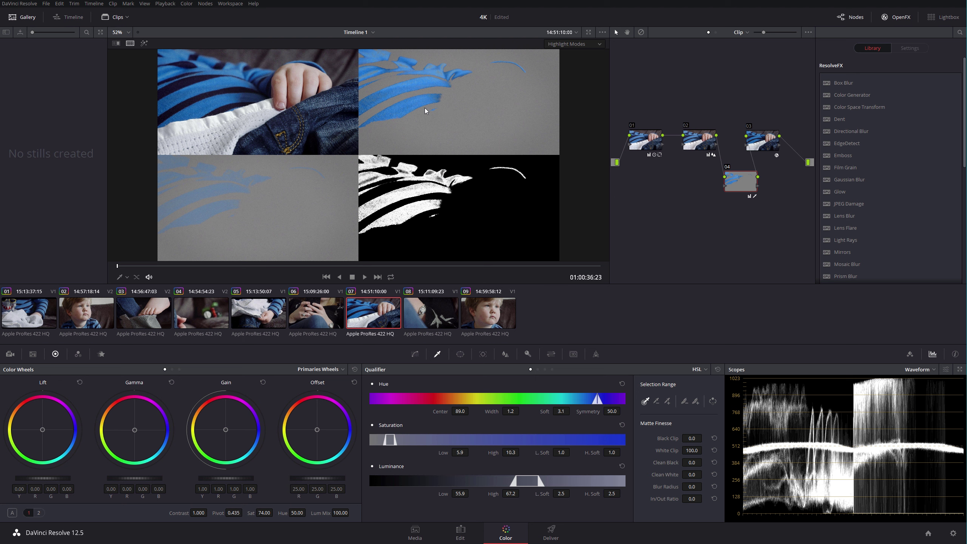
- Set split-screen back to Versions and toggle the qualifier highlight on and off twice
{"action": "left_click", "coordinate": [567, 45]}
{"action": "left_click", "coordinate": [561, 52]}
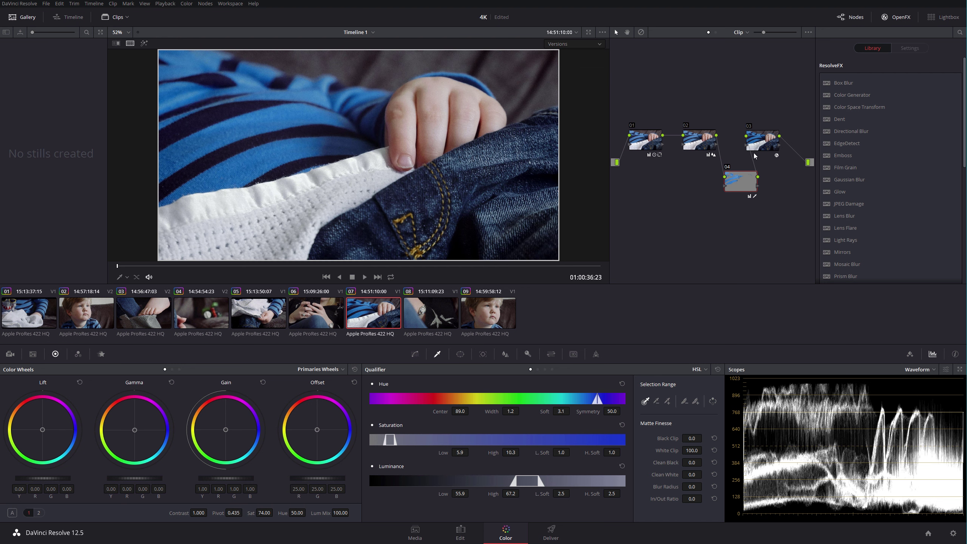
{"action": "left_click", "coordinate": [143, 43]}
{"action": "left_click", "coordinate": [143, 44]}
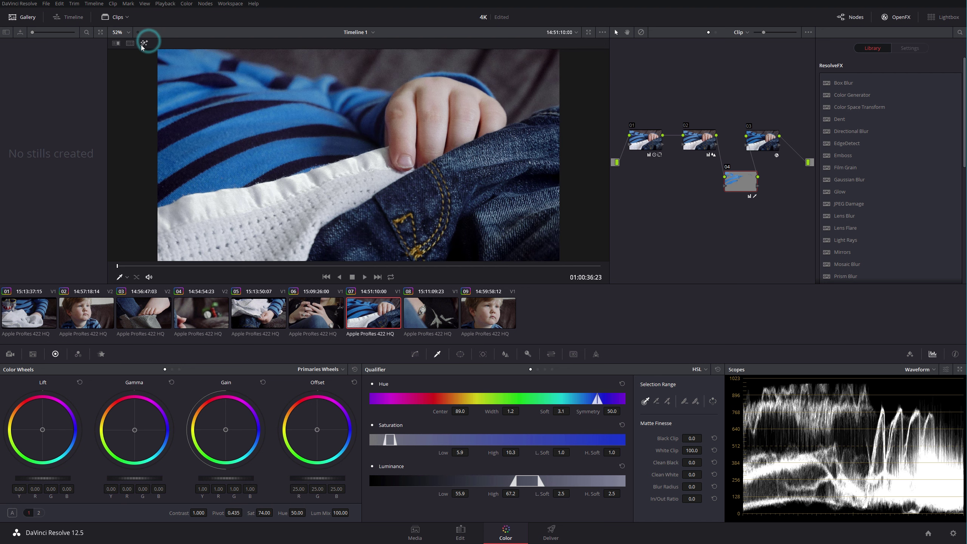
{"action": "left_click", "coordinate": [144, 43]}
{"action": "left_click", "coordinate": [143, 43]}
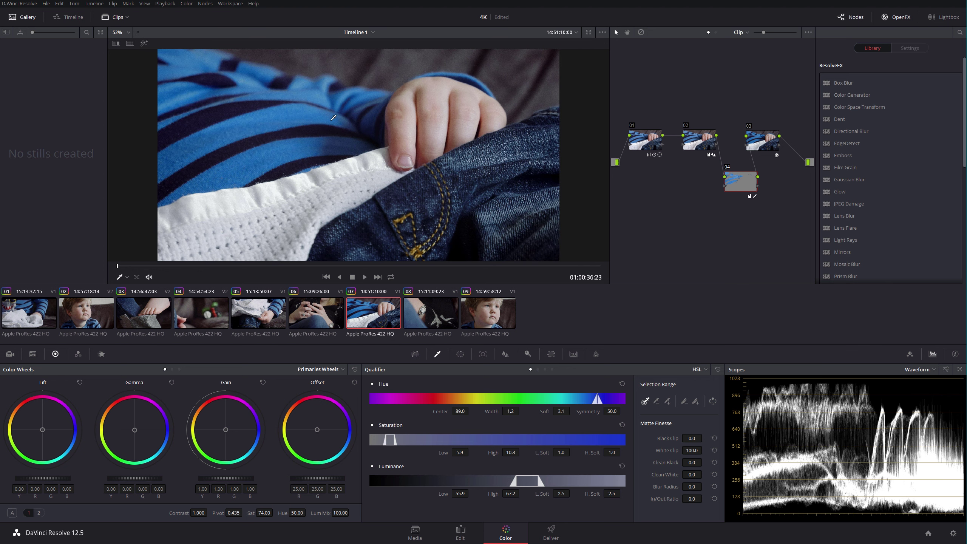